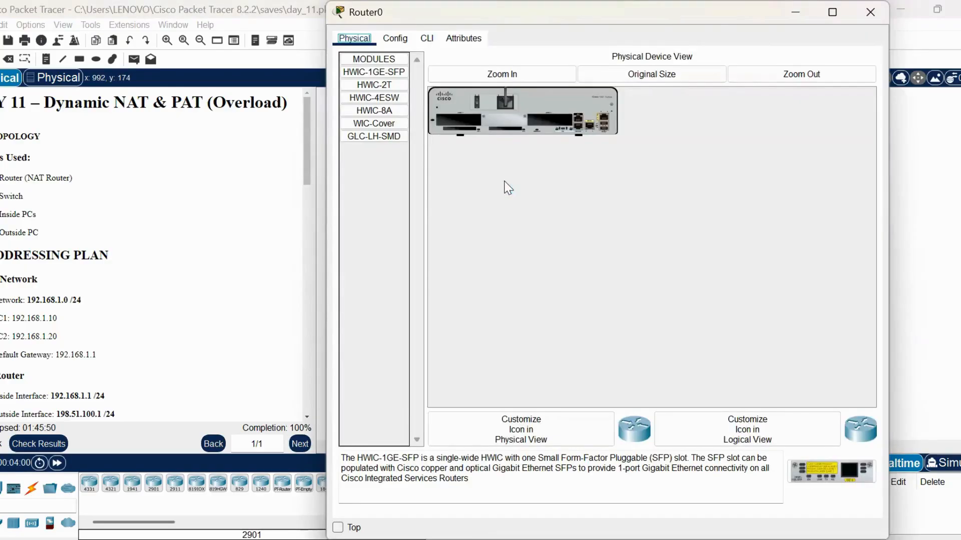
Open the NAT router's command line and enter global configuration mode through privileged mode
{"action": "left_click", "coordinate": [506, 186]}
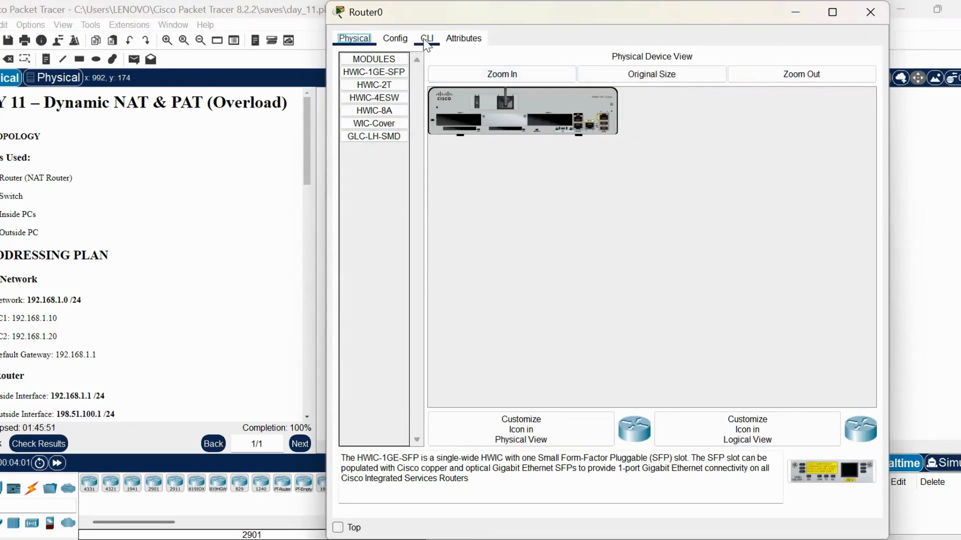
{"action": "left_click", "coordinate": [426, 39]}
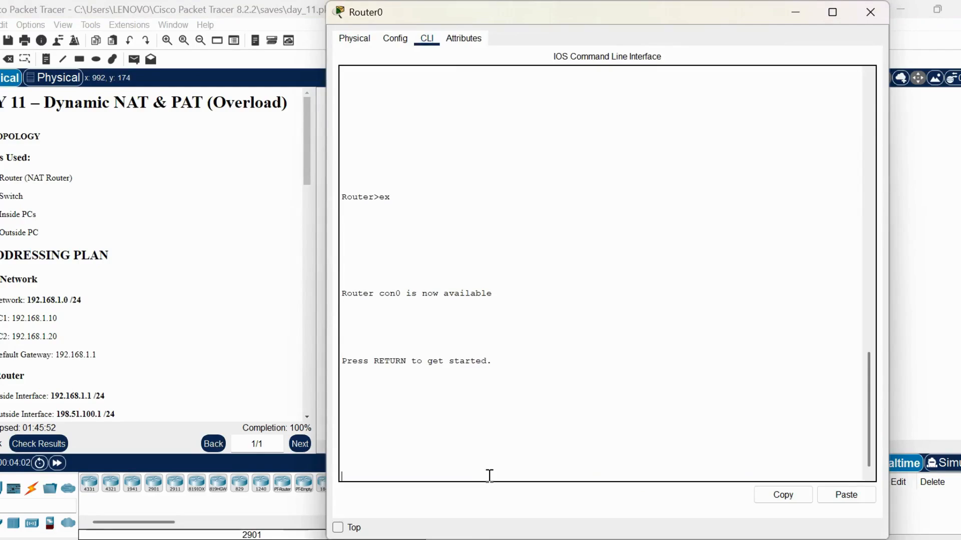
{"action": "key", "text": "Return"}
{"action": "type", "text": "ena"}
{"action": "key", "text": "Return"}
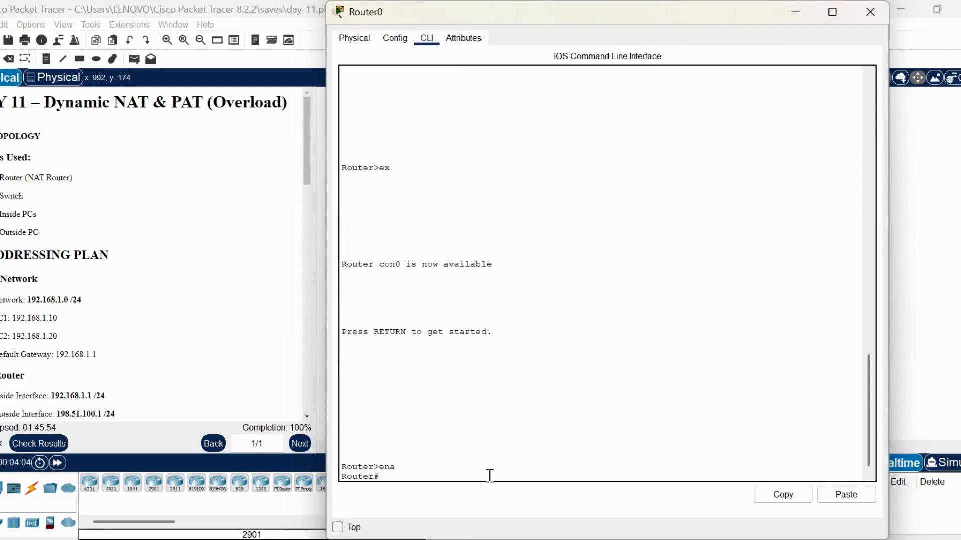
{"action": "type", "text": "conf"}
{"action": "type", "text": " t"}
{"action": "key", "text": "Return"}
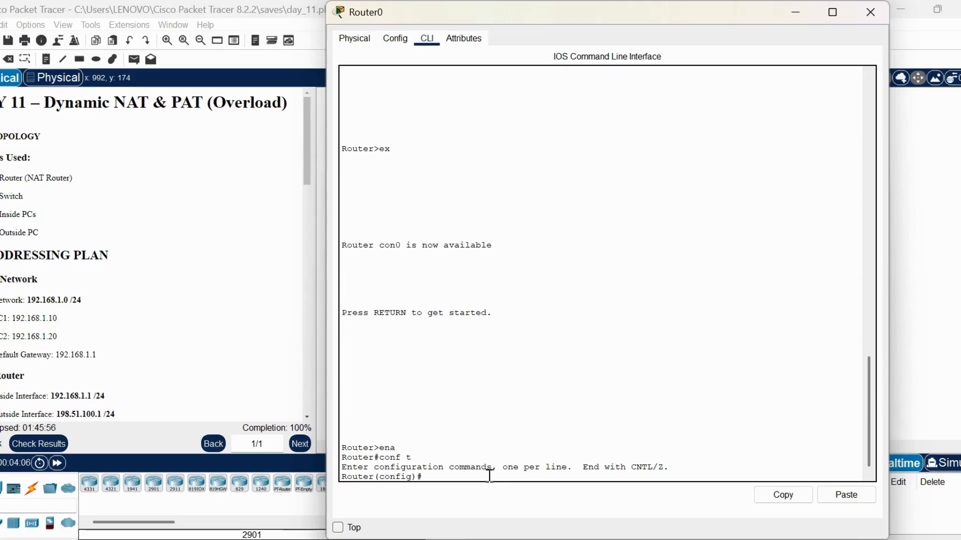
Enter interface g0/0 and assign it the IP address 192.168.1.1 with mask 255.255.255.0
{"action": "type", "text": "int"}
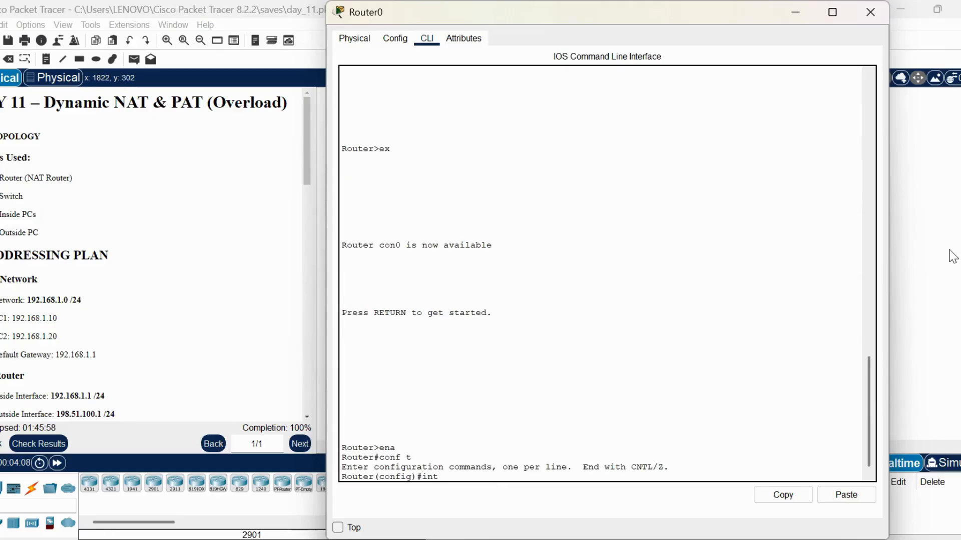
{"action": "left_click", "coordinate": [953, 256]}
{"action": "left_click", "coordinate": [459, 451]}
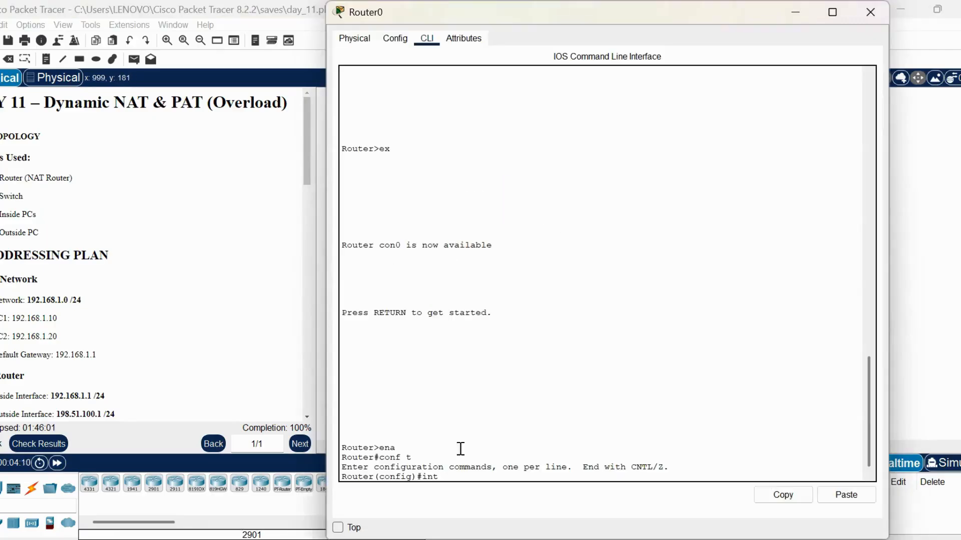
{"action": "left_click", "coordinate": [955, 277]}
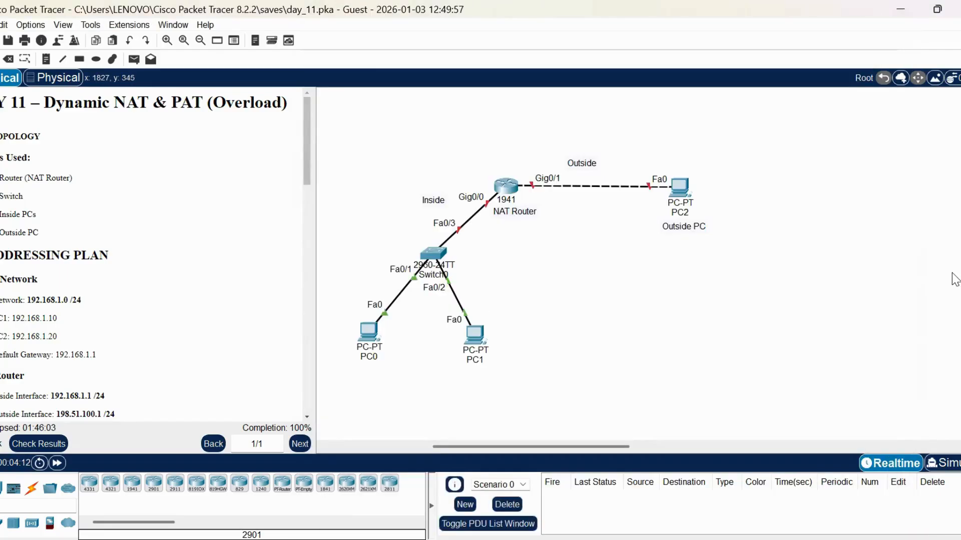
{"action": "left_click", "coordinate": [507, 188]}
{"action": "type", "text": "g)#int g"}
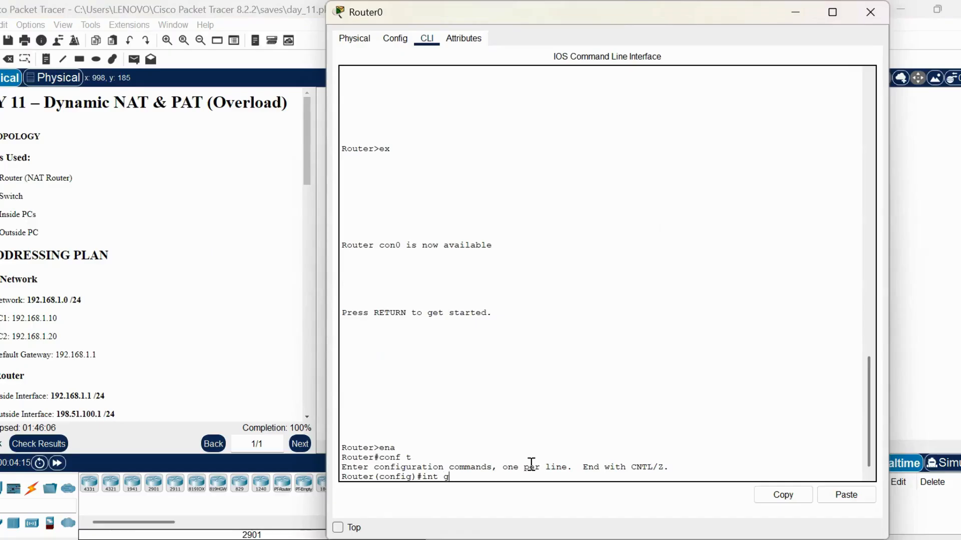
{"action": "type", "text": "0/0"}
{"action": "key", "text": "Return"}
{"action": "type", "text": "ip "}
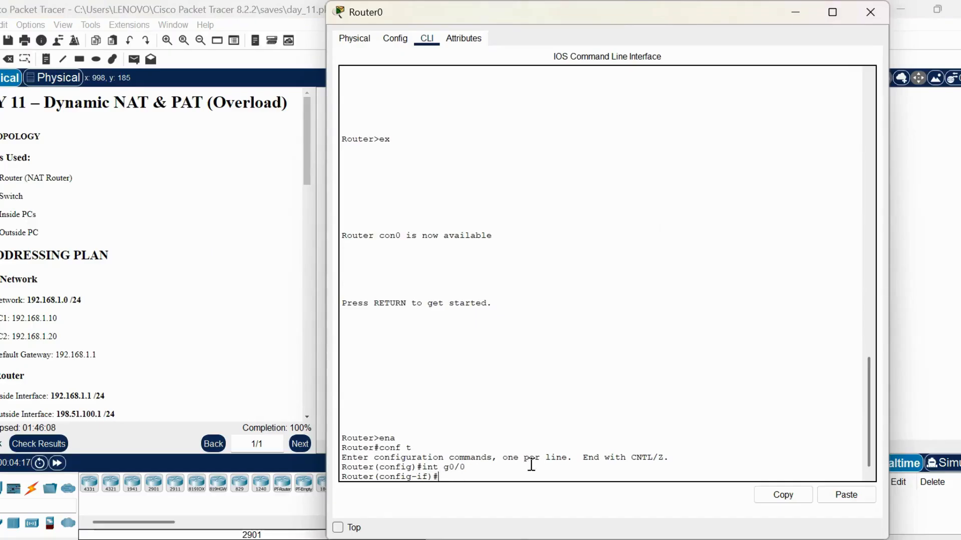
{"action": "type", "text": "add"}
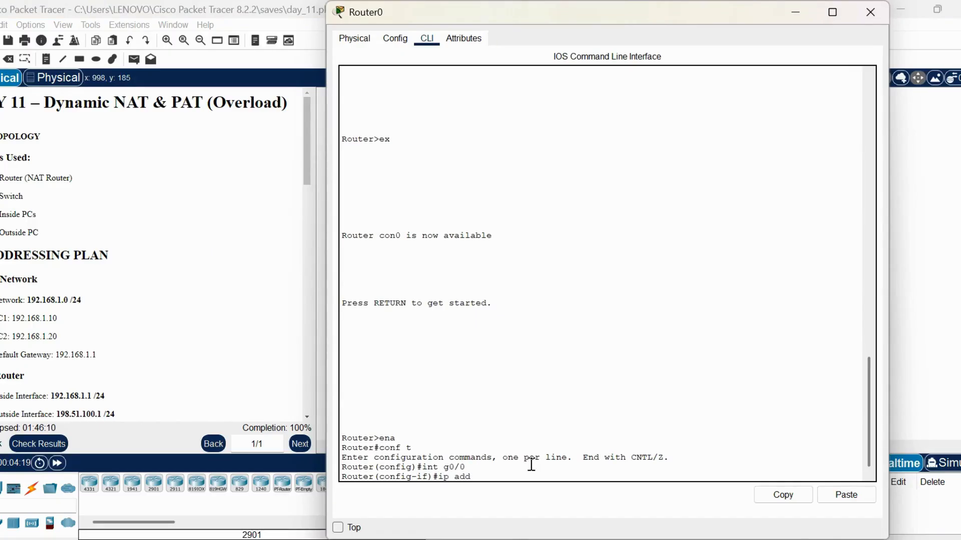
{"action": "type", "text": " 192.168.1.1 255.255.255.0"}
{"action": "key", "text": "Return"}
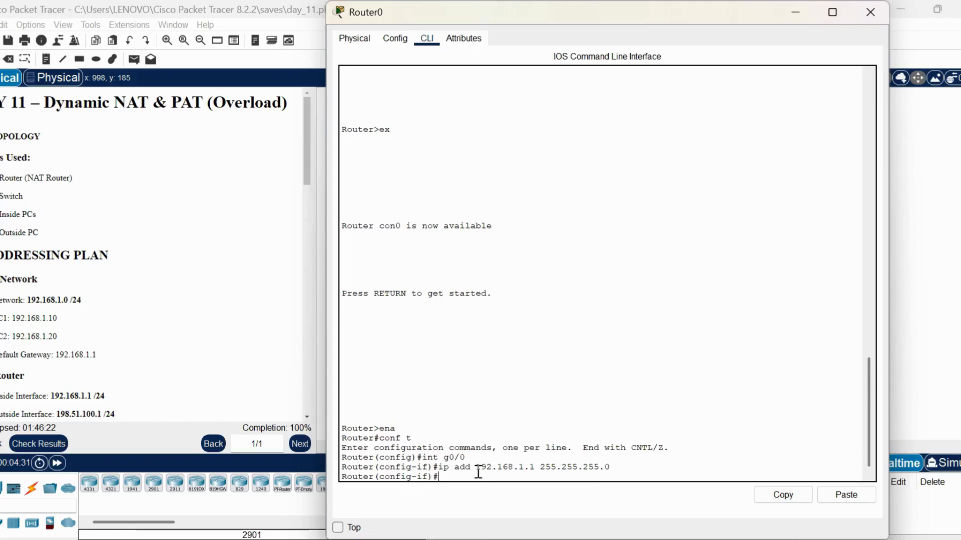
{"action": "left_click_drag", "start_coordinate": [476, 468], "coordinate": [586, 475]}
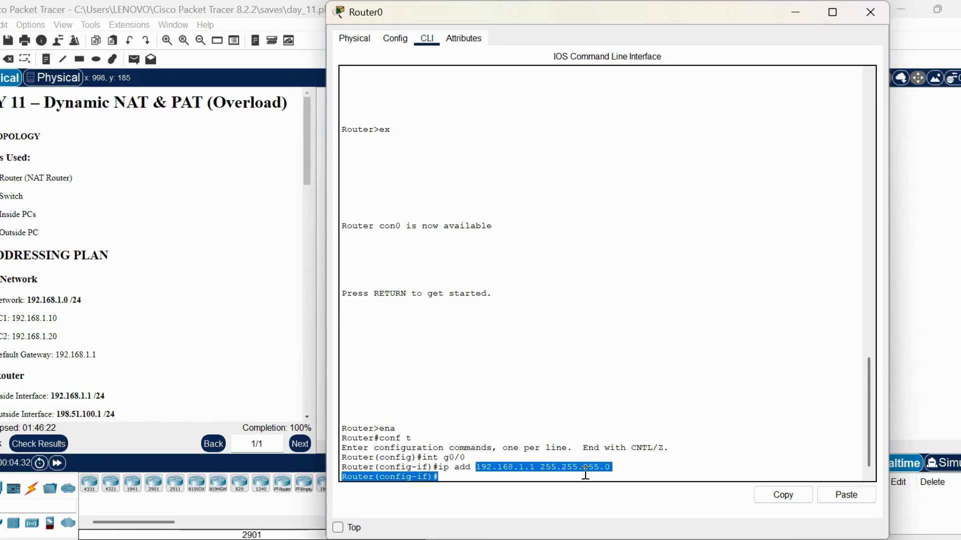
{"action": "left_click", "coordinate": [622, 479]}
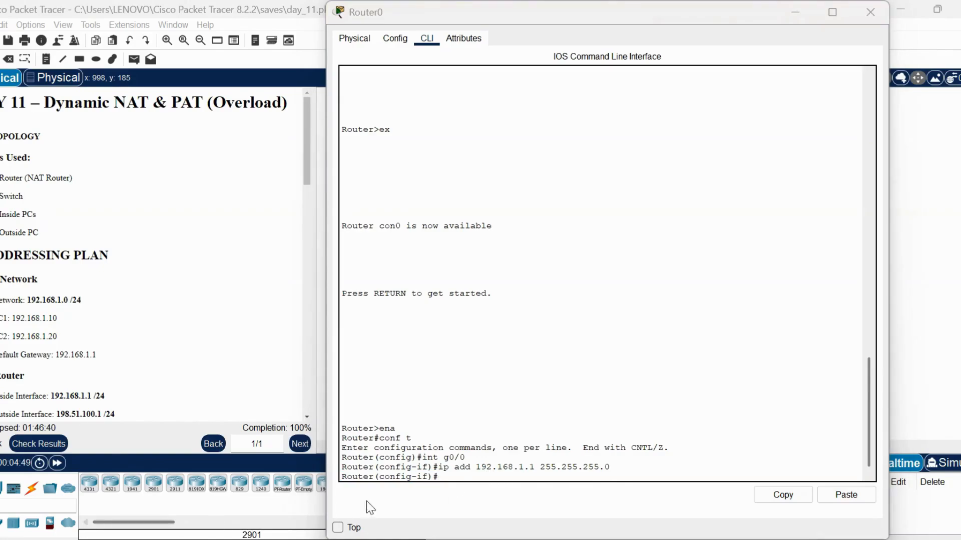
Mark interface g0/0 as the NAT inside interface and enable it with no shutdown
{"action": "left_click", "coordinate": [446, 477]}
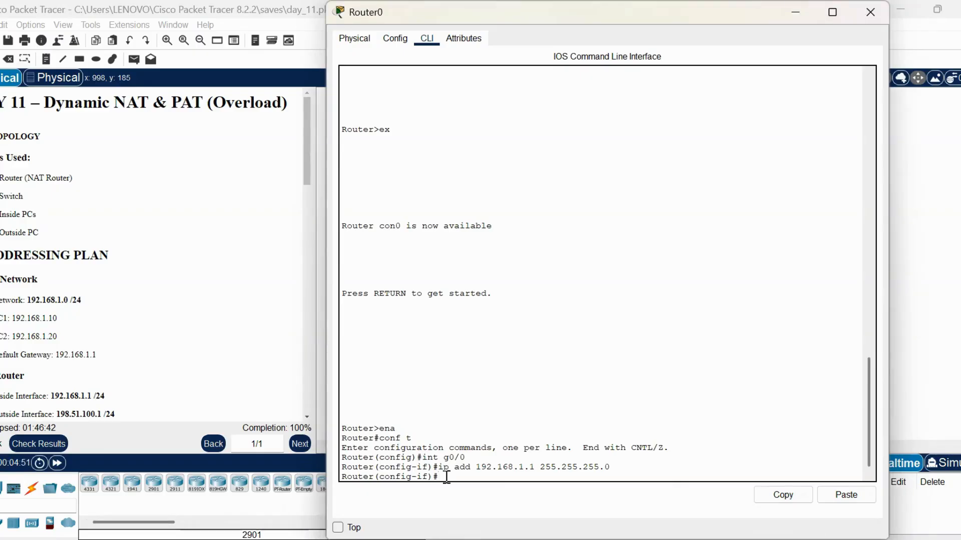
{"action": "type", "text": "ip nat inside"}
{"action": "left_click_drag", "start_coordinate": [509, 478], "coordinate": [454, 483]}
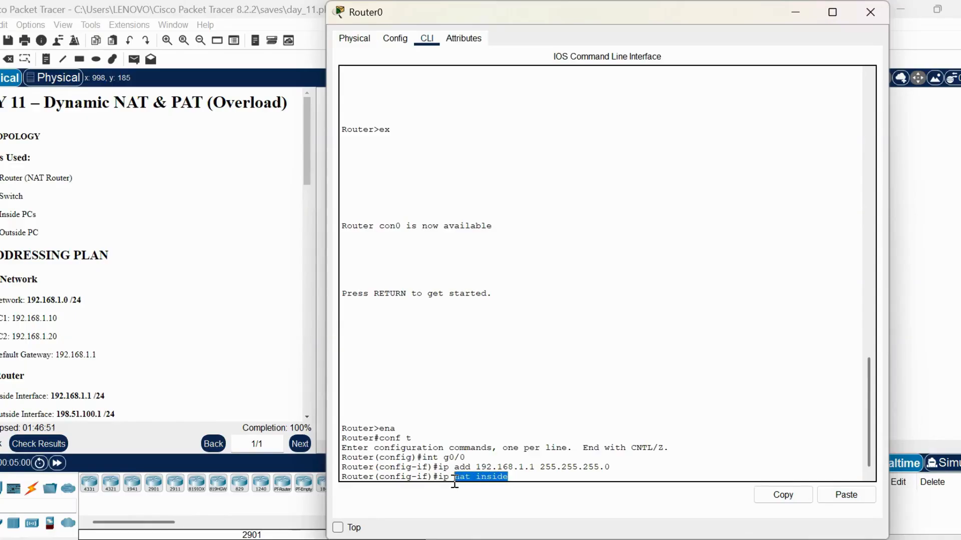
{"action": "left_click", "coordinate": [517, 476]}
{"action": "key", "text": "Return"}
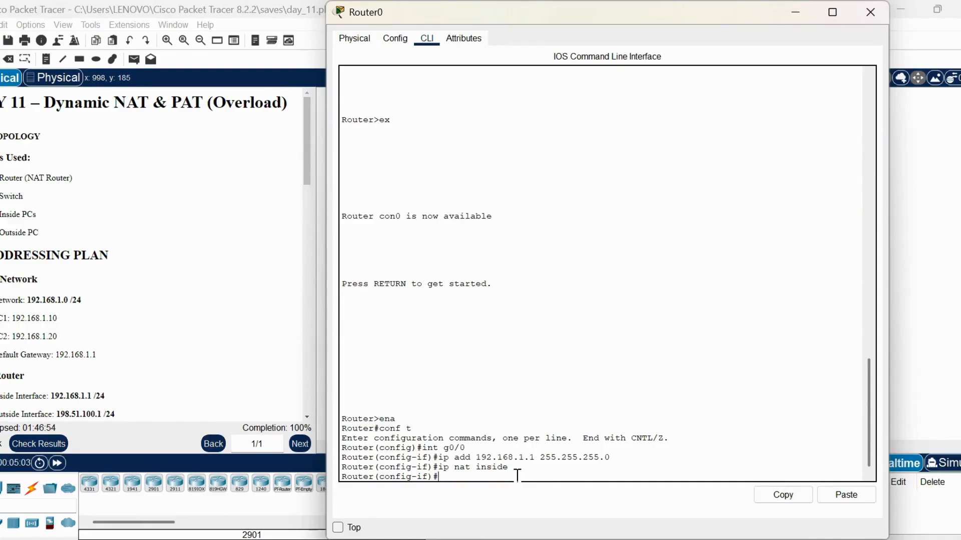
{"action": "type", "text": "no shutdown"}
{"action": "key", "text": "Return"}
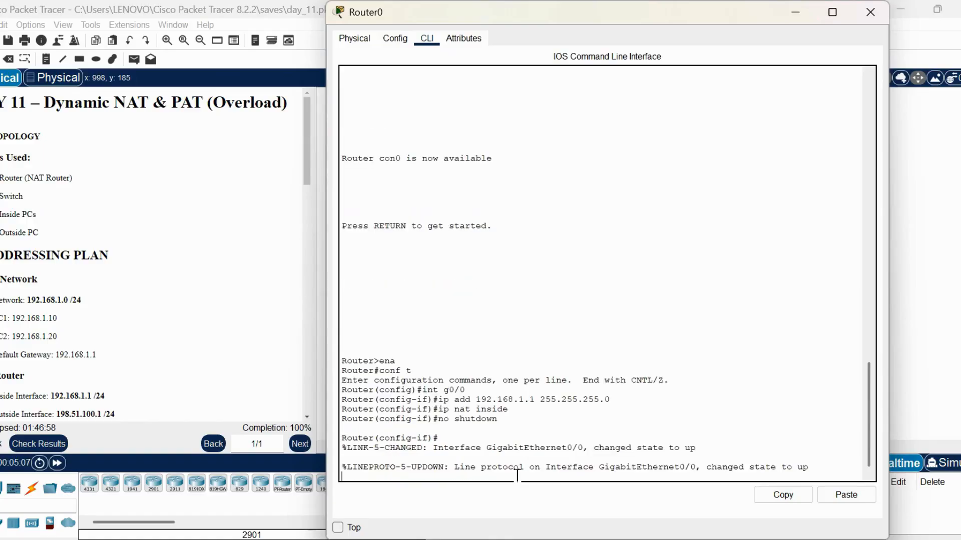
{"action": "key", "text": "Return"}
Enter interface g0/1 and assign it the IP address 198.51.100.1 with mask 255.255.255.0
{"action": "type", "text": "int "}
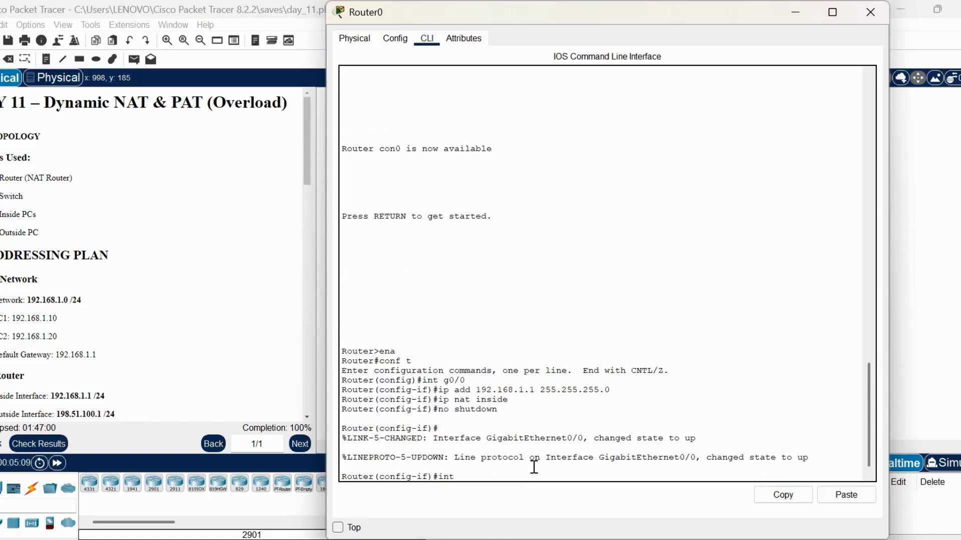
{"action": "type", "text": "g0/1"}
{"action": "key", "text": "Return"}
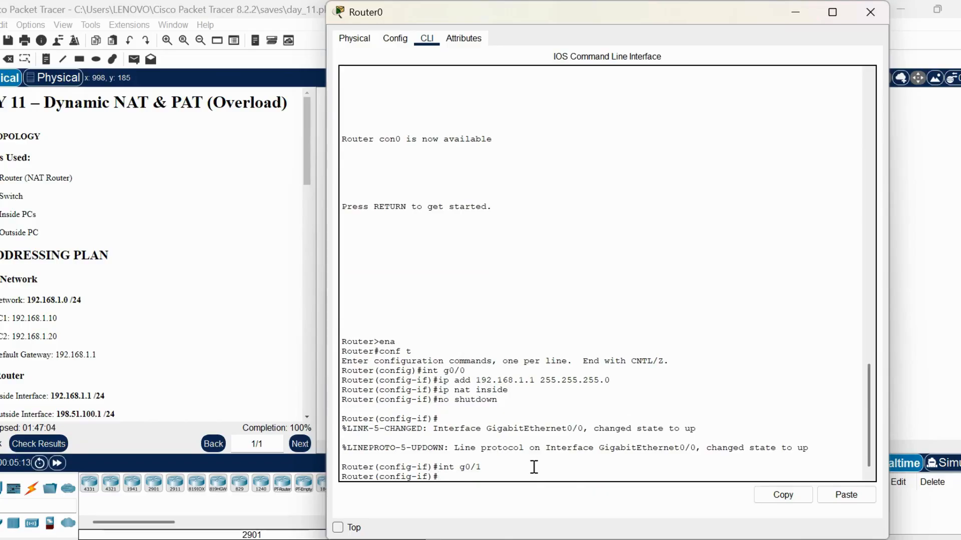
{"action": "type", "text": "ip a"}
{"action": "type", "text": "dd 19"}
{"action": "type", "text": "8."}
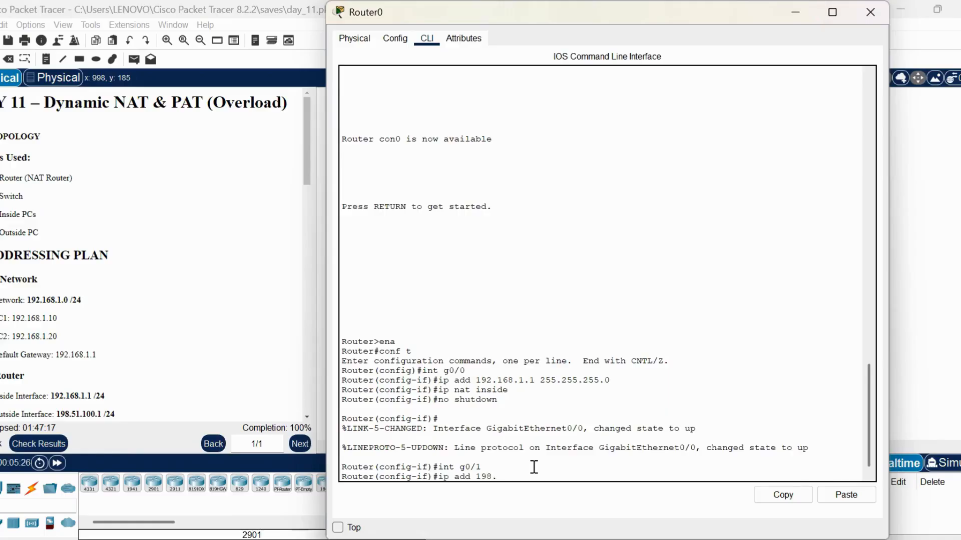
{"action": "type", "text": "51.100.1 255.255.255.0"}
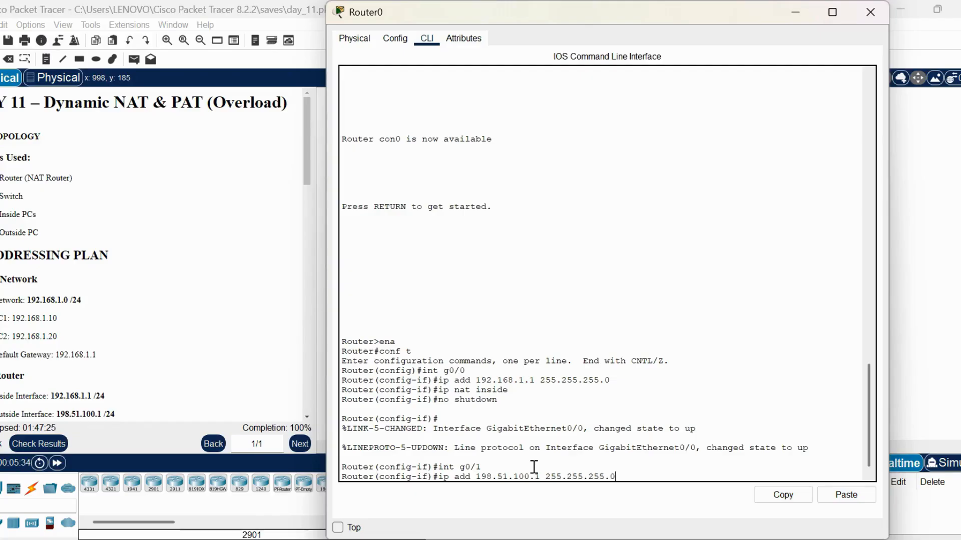
{"action": "key", "text": "Return"}
Mark interface g0/1 as the NAT outside interface, enable it with no shutdown, and return to global configuration mode
{"action": "type", "text": "ip nat"}
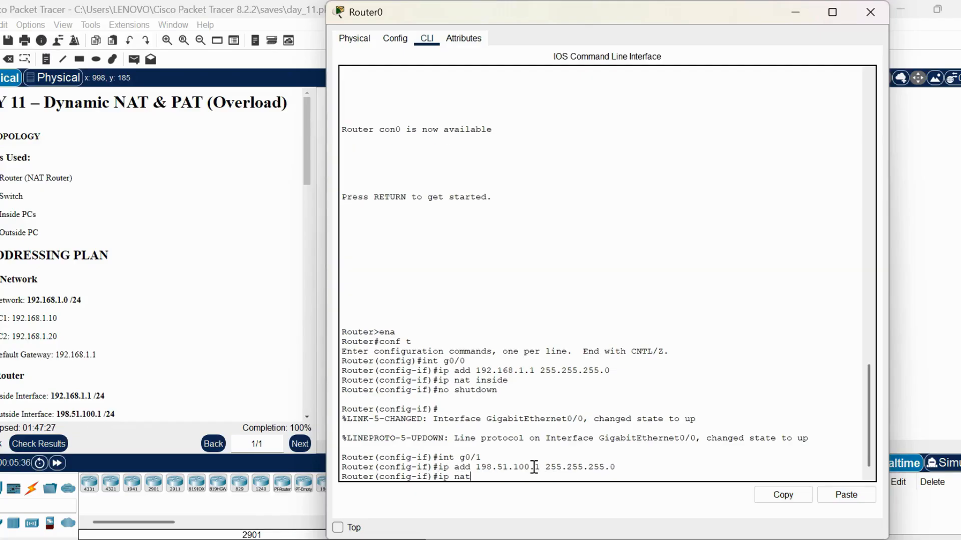
{"action": "type", "text": " outside"}
{"action": "left_click_drag", "start_coordinate": [518, 479], "coordinate": [462, 477]}
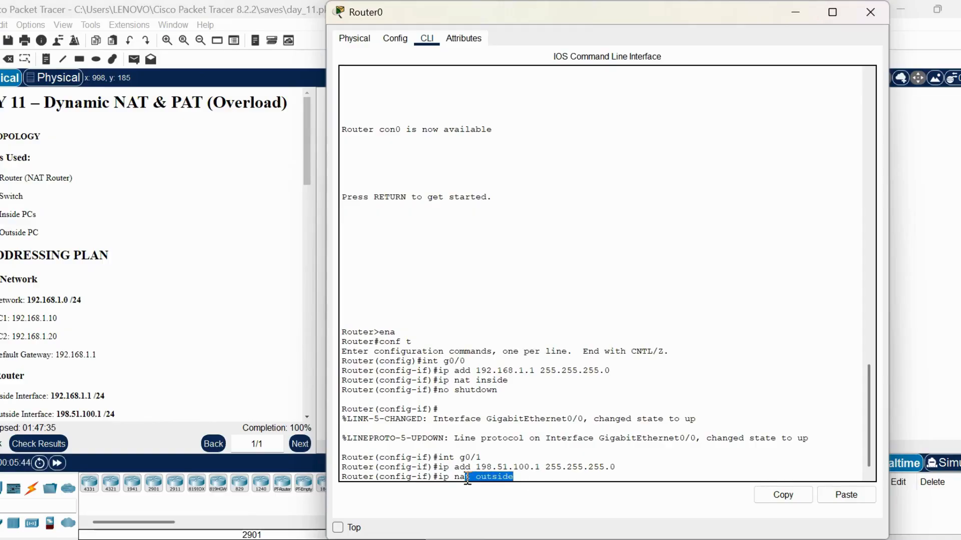
{"action": "left_click", "coordinate": [550, 472]}
{"action": "key", "text": "Return"}
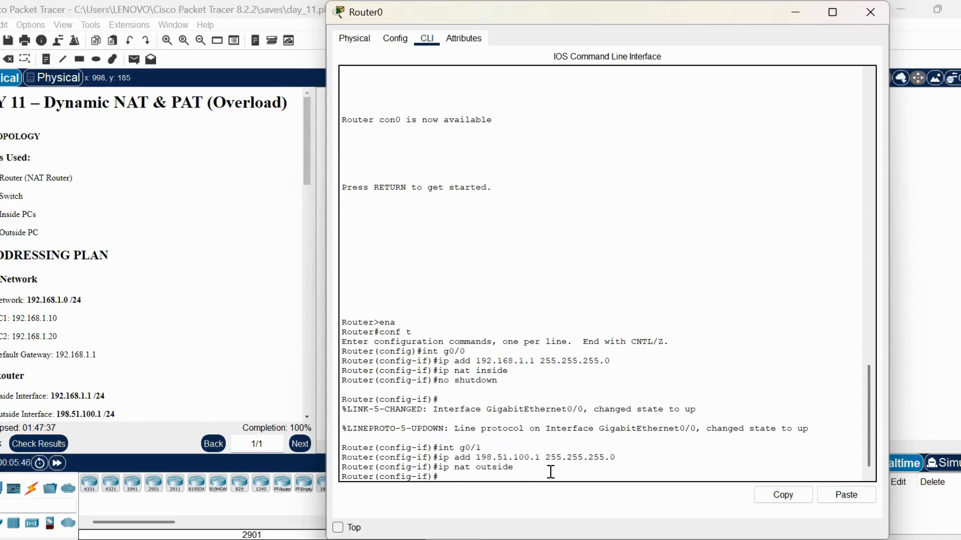
{"action": "type", "text": "no shutdown"}
{"action": "key", "text": "Return"}
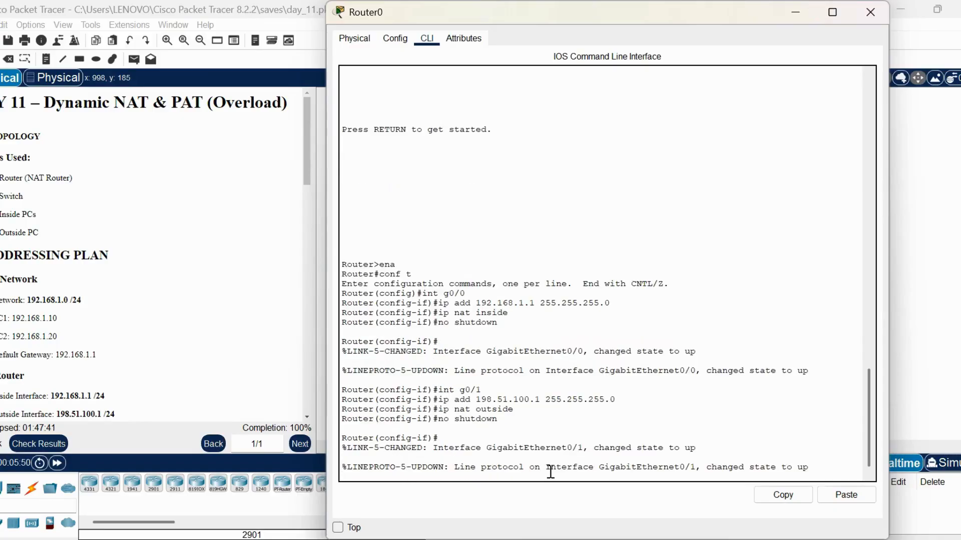
{"action": "type", "text": "ex"}
{"action": "key", "text": "Return"}
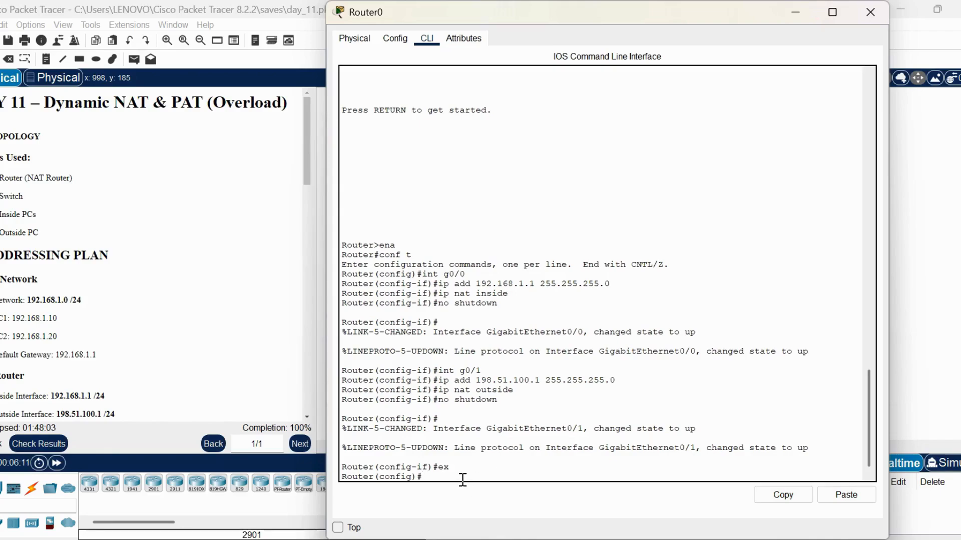
Create access list 1 permitting the inside network 192.168.1.0 with wildcard mask 0.0.0.255
{"action": "type", "text": "acce"}
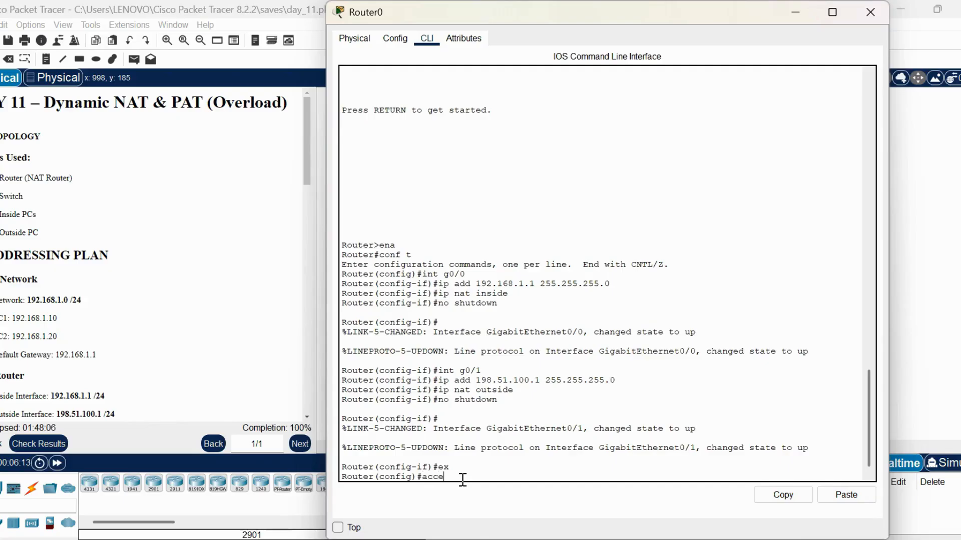
{"action": "key", "text": "Tab"}
{"action": "type", "text": "1 "}
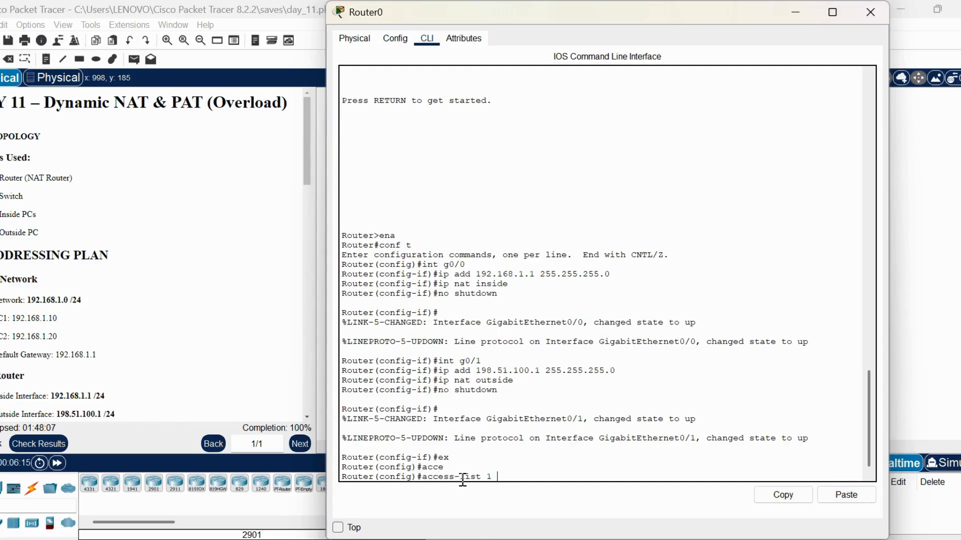
{"action": "type", "text": "permit 1"}
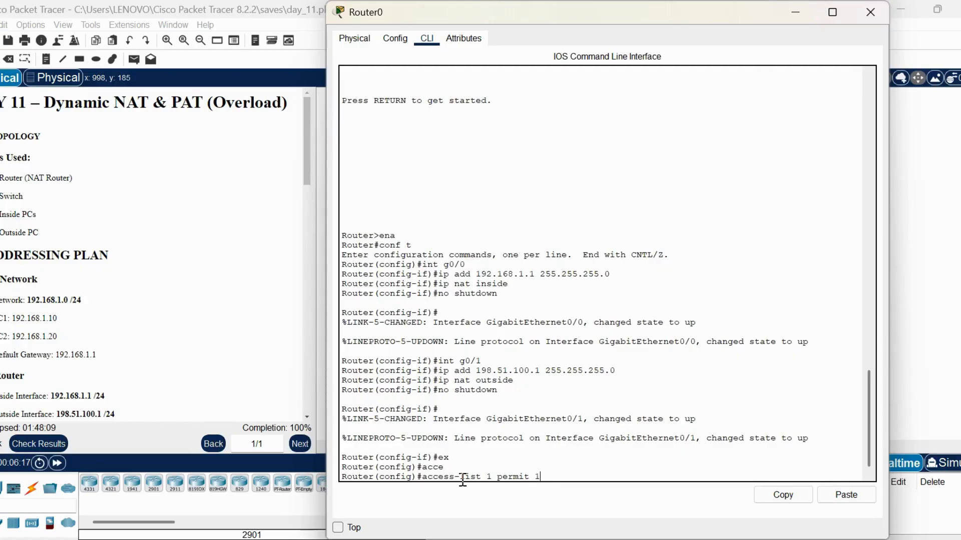
{"action": "type", "text": "92.168.1.0 0.0.0.255"}
{"action": "left_click_drag", "start_coordinate": [534, 475], "coordinate": [599, 480]}
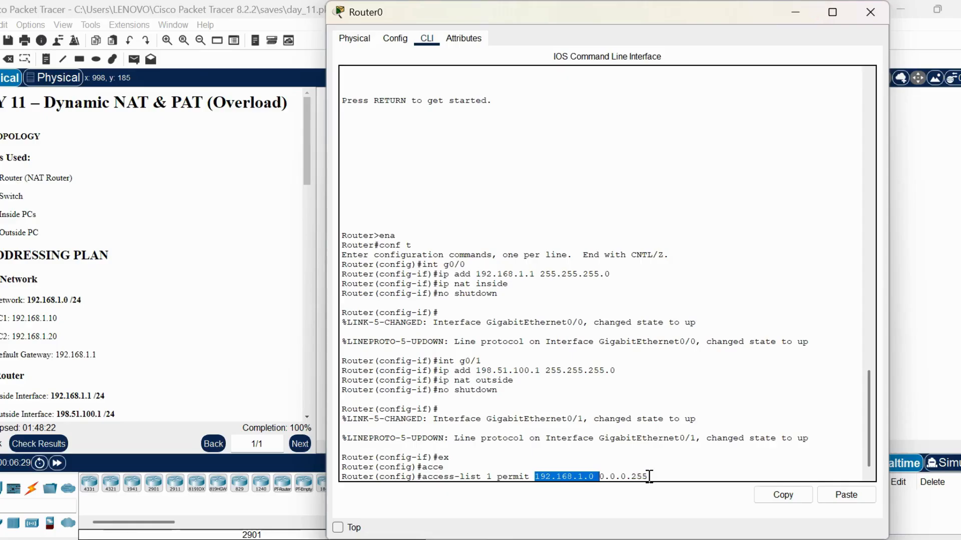
{"action": "left_click_drag", "start_coordinate": [647, 478], "coordinate": [601, 480]}
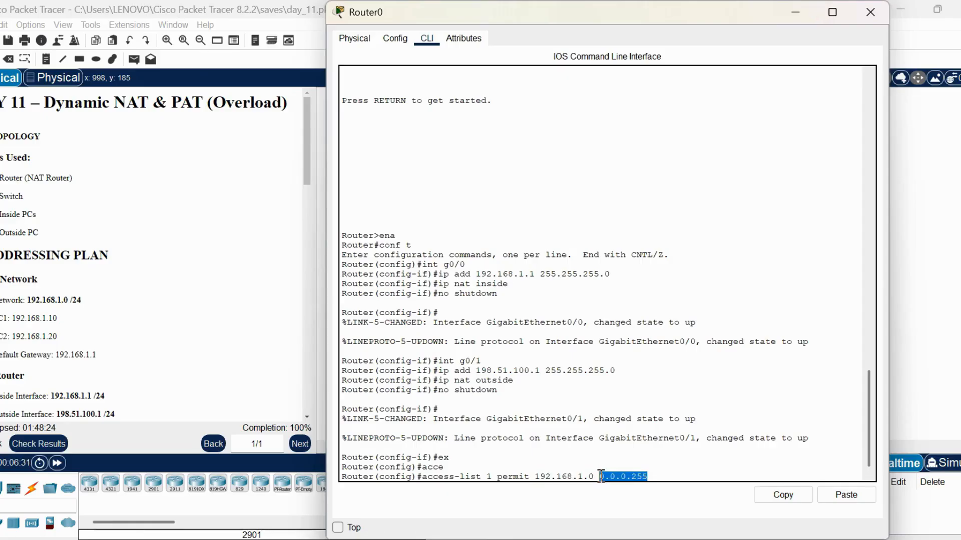
{"action": "left_click", "coordinate": [682, 471]}
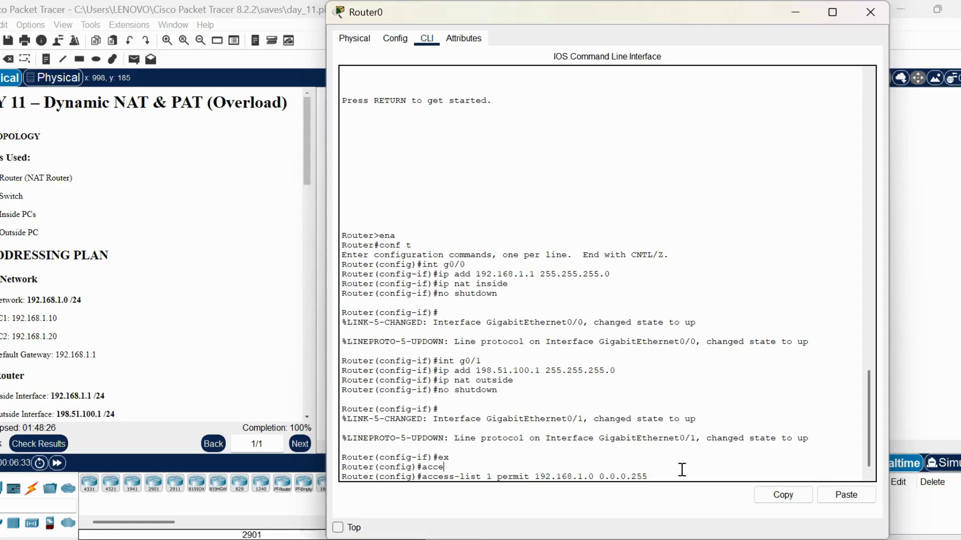
{"action": "key", "text": "Return"}
{"action": "key", "text": "Return"}
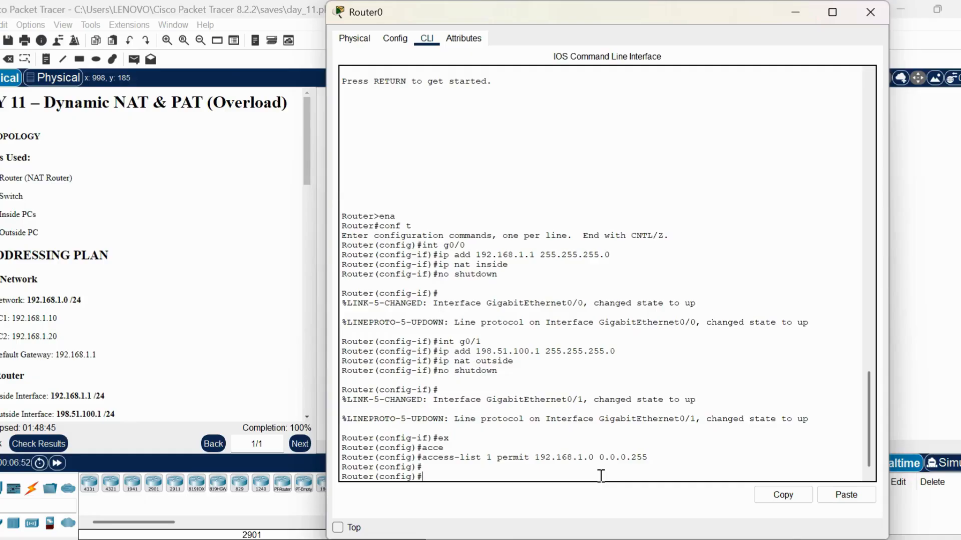
Create the NAT pool PUBLIC_POOL covering 198.51.100.10 to 198.51.100.20 with netmask 255.255.255.0
{"action": "type", "text": "ip nat pool"}
{"action": "key", "text": "Caps_Lock"}
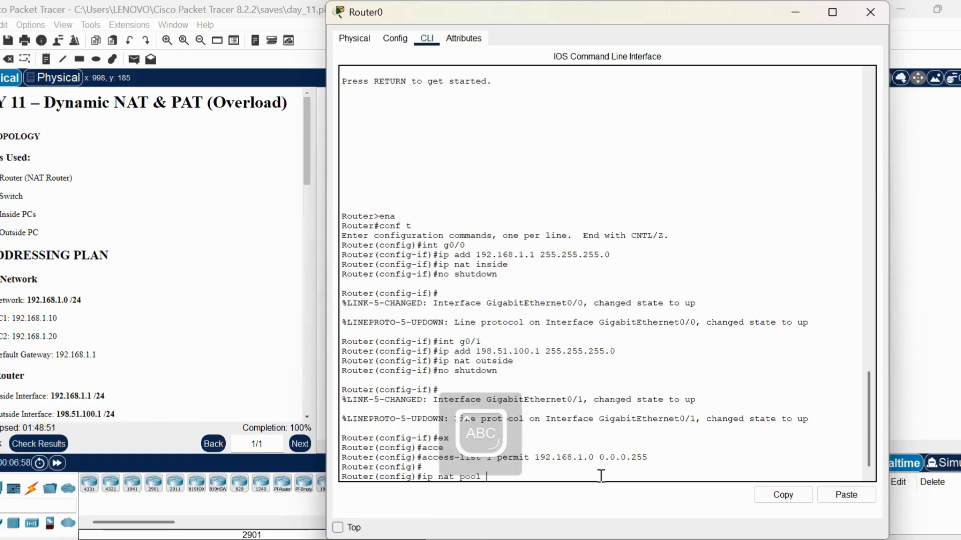
{"action": "type", "text": "PUBLIC"}
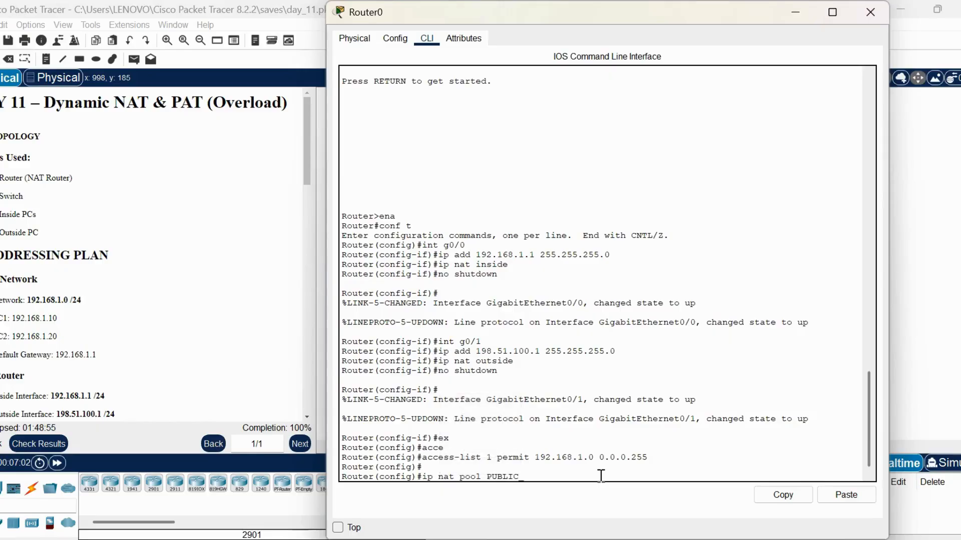
{"action": "type", "text": "_POOL"}
{"action": "key", "text": "Caps_Lock"}
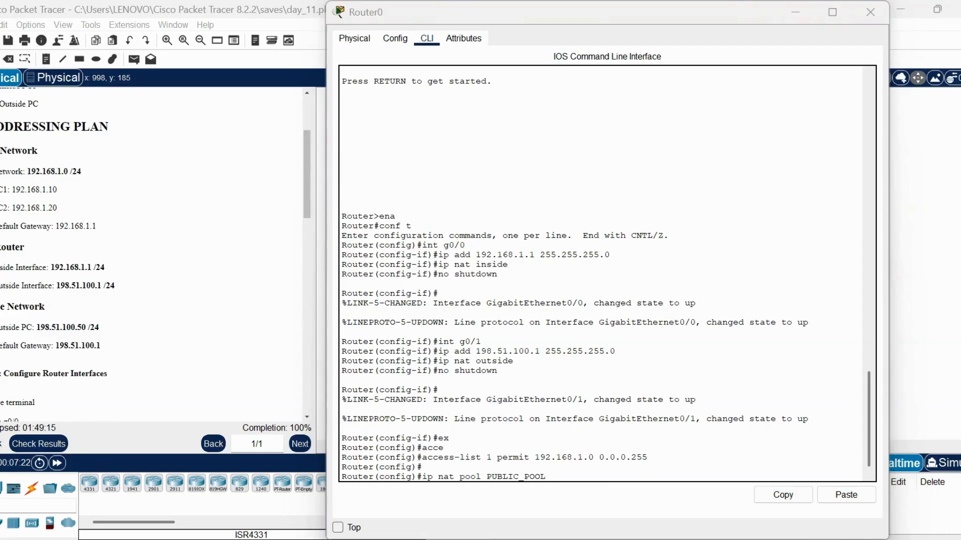
{"action": "scroll", "coordinate": [183, 309], "scroll_direction": "down", "scroll_amount": 5}
{"action": "scroll", "coordinate": [184, 309], "scroll_direction": "down", "scroll_amount": 3}
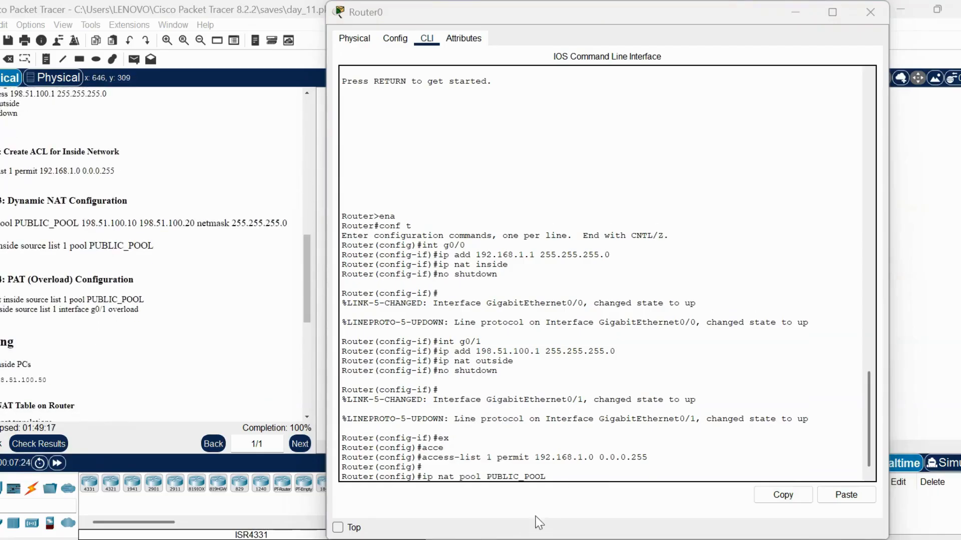
{"action": "left_click", "coordinate": [562, 476]}
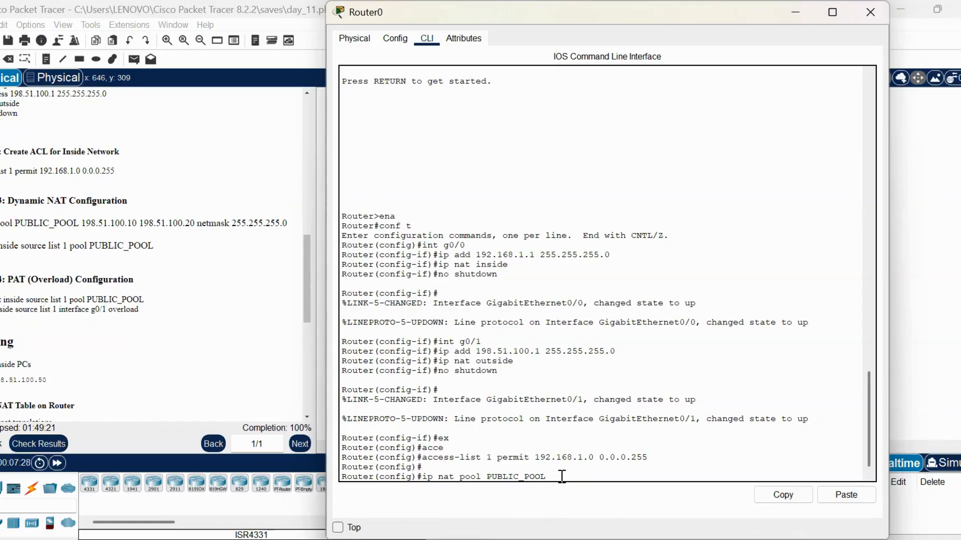
{"action": "type", "text": "198.51.100.10 198.51.100.20 "}
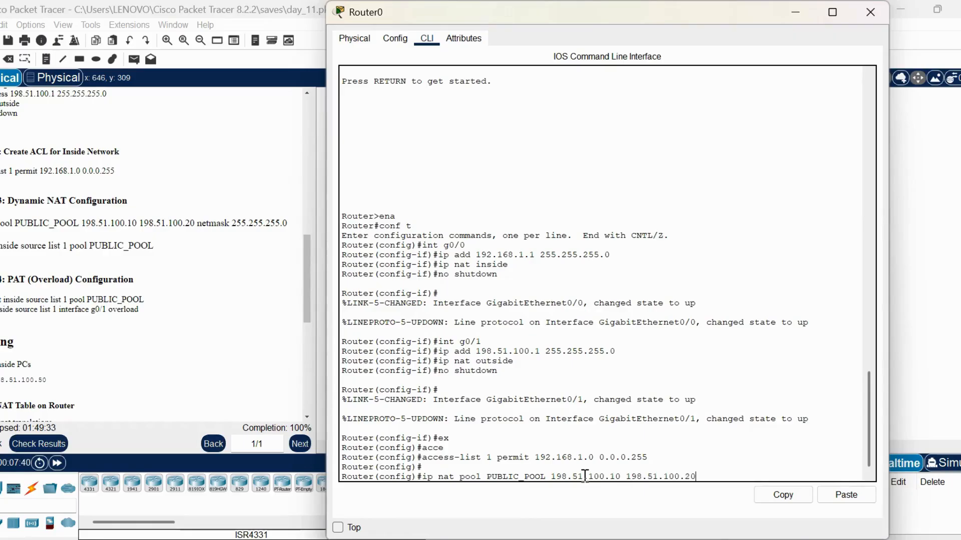
{"action": "type", "text": "netmask 255.255.255.0"}
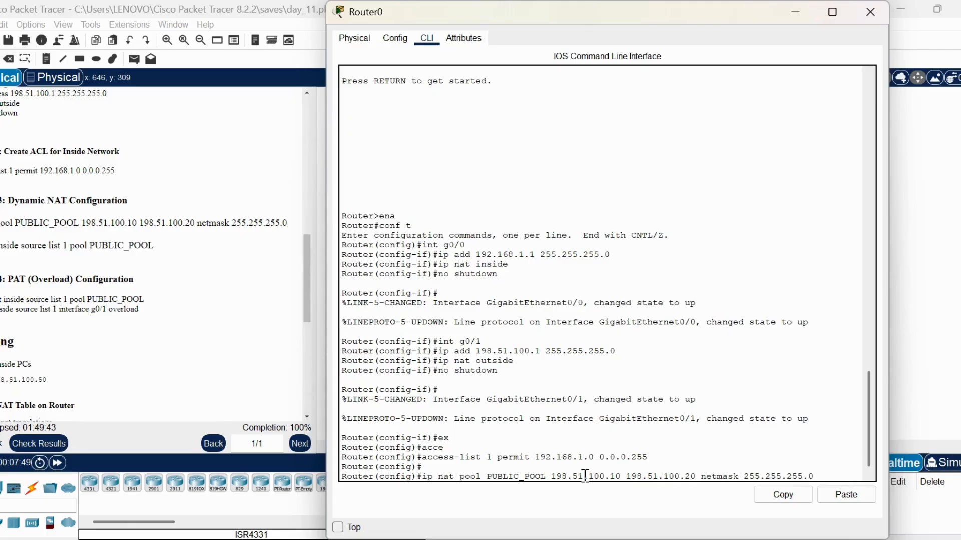
{"action": "key", "text": "Return"}
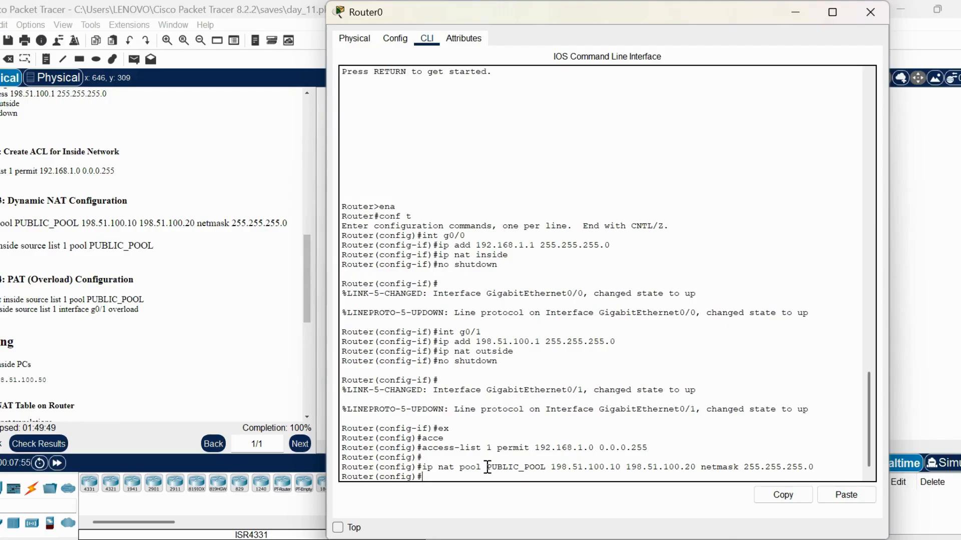
{"action": "left_click_drag", "start_coordinate": [488, 469], "coordinate": [550, 469]}
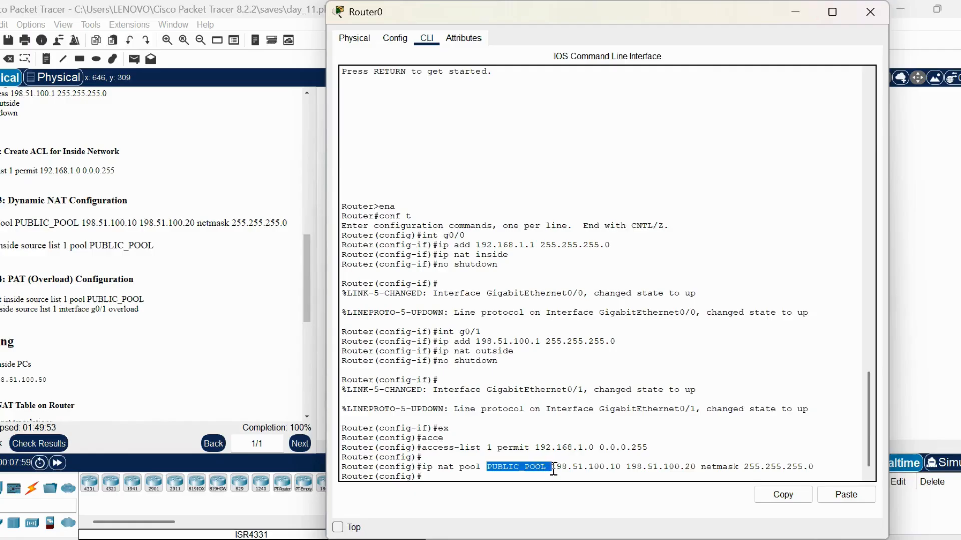
{"action": "left_click_drag", "start_coordinate": [552, 469], "coordinate": [697, 467]}
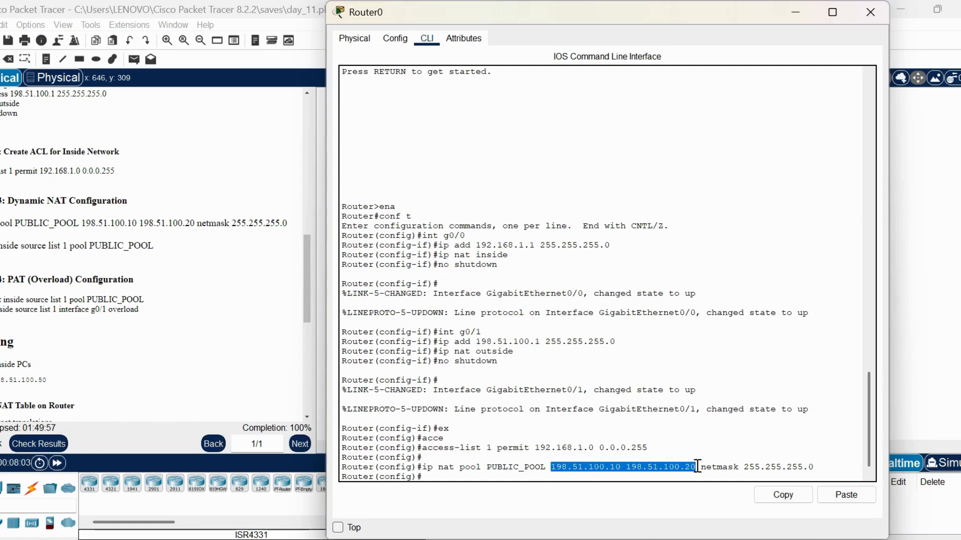
{"action": "left_click", "coordinate": [696, 467]}
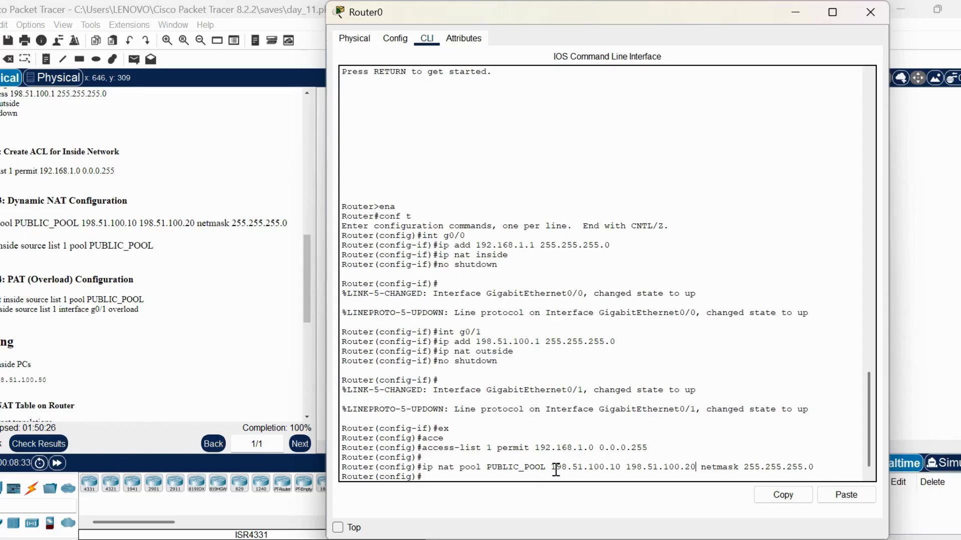
{"action": "left_click_drag", "start_coordinate": [551, 468], "coordinate": [695, 463]}
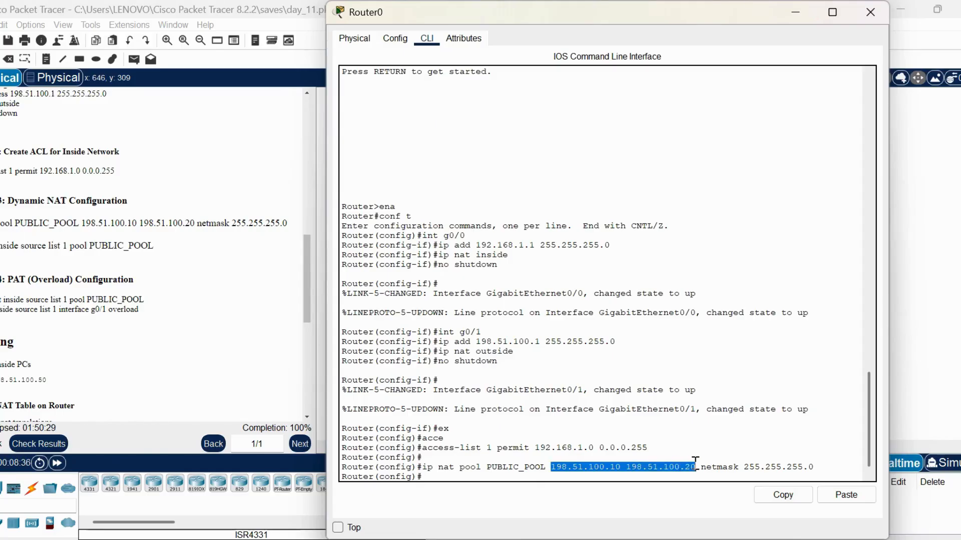
{"action": "left_click", "coordinate": [696, 462]}
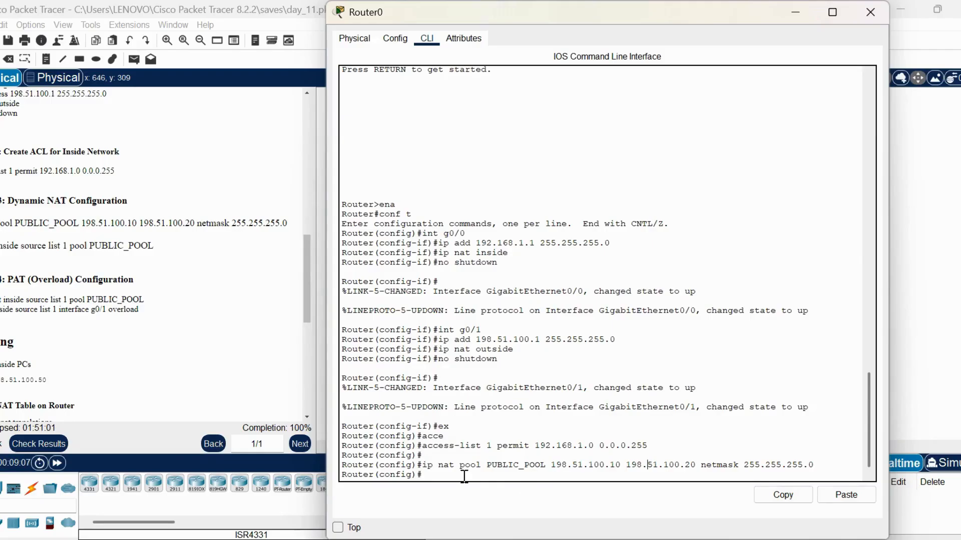
Write the command ip nat inside source list 1 pool PUBLIC_POOL at the global configuration prompt
{"action": "type", "text": "ip nat inside source list"}
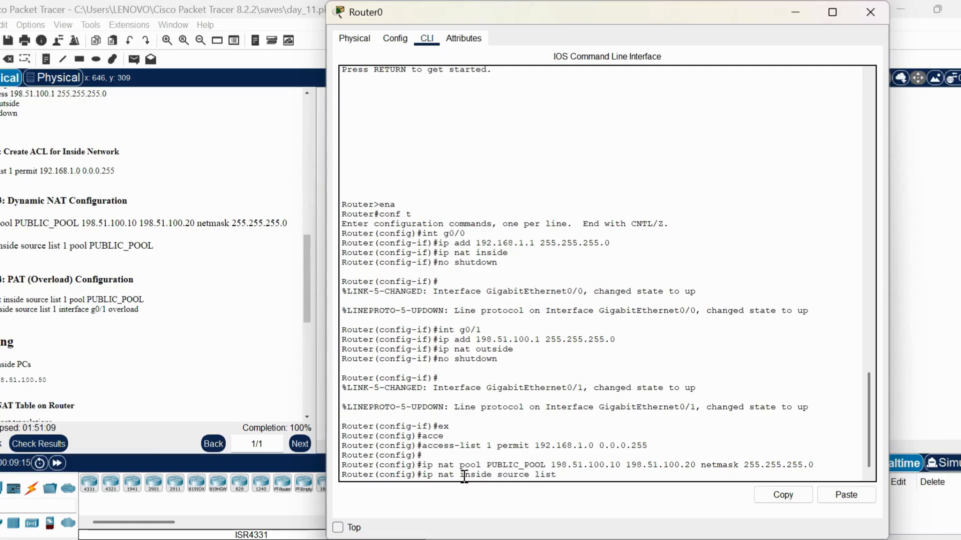
{"action": "type", "text": " 1 pool"}
{"action": "key", "text": "Caps_Lock"}
{"action": "type", "text": "PUBLIC"}
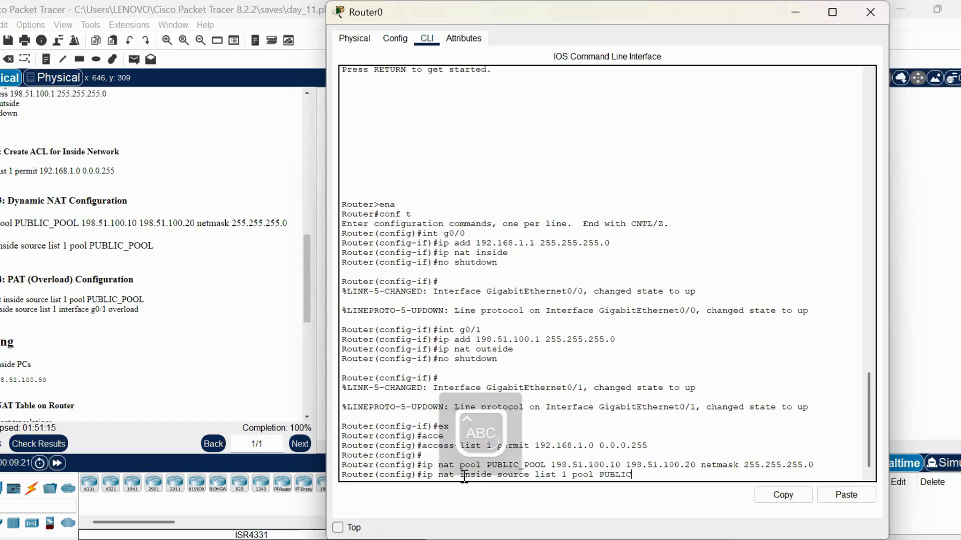
{"action": "type", "text": "_POOL"}
{"action": "key", "text": "Caps_Lock"}
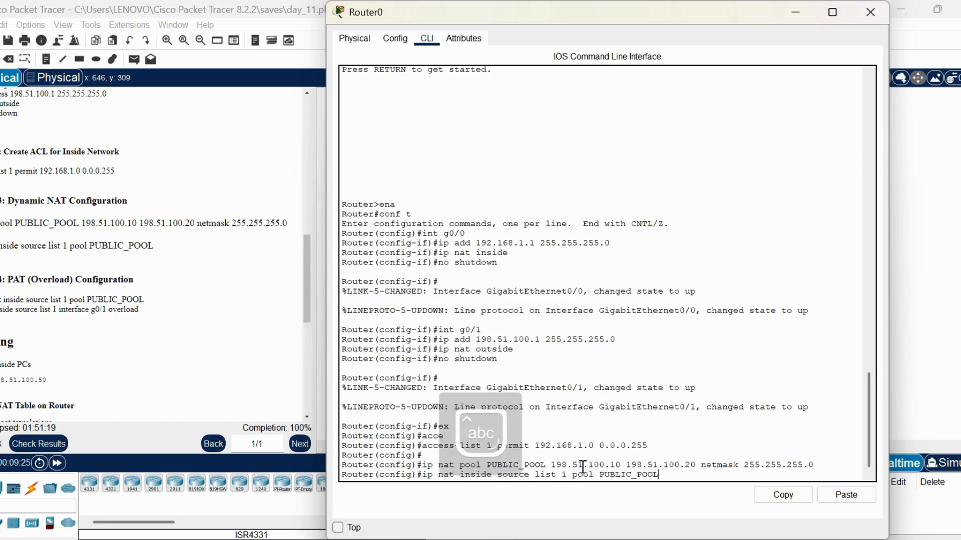
Examine how the inside source rule relates to the access list entry and the address range of the pool
{"action": "left_click_drag", "start_coordinate": [458, 474], "coordinate": [533, 472]}
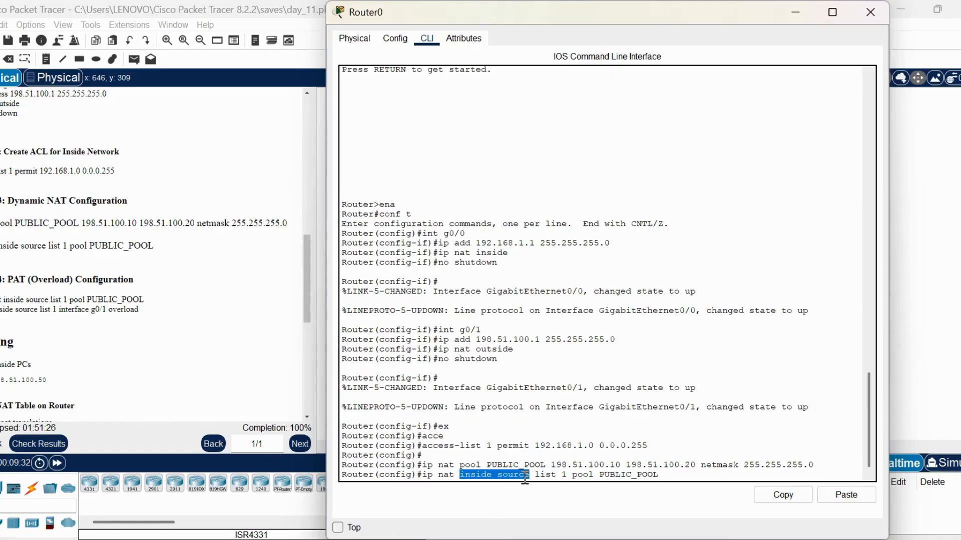
{"action": "left_click", "coordinate": [525, 477]}
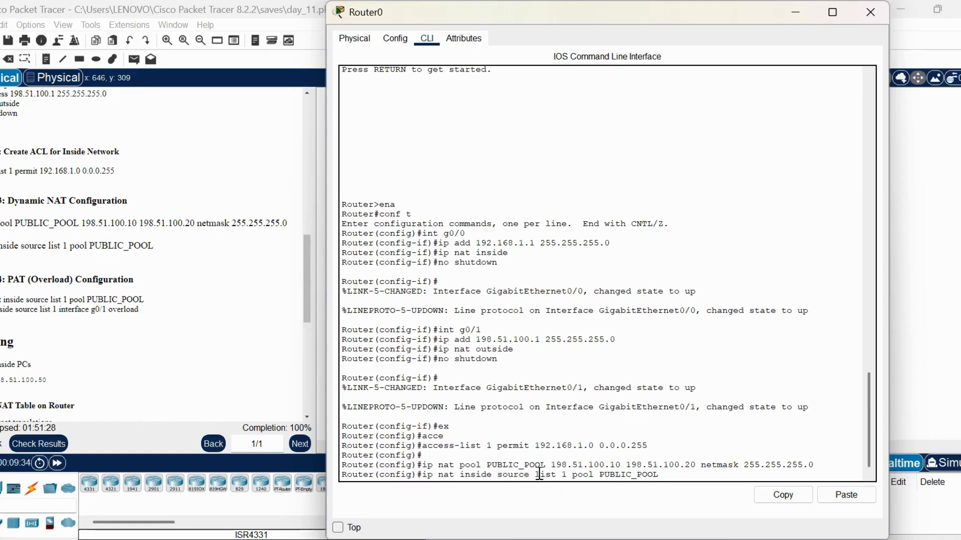
{"action": "double_click", "coordinate": [539, 474]}
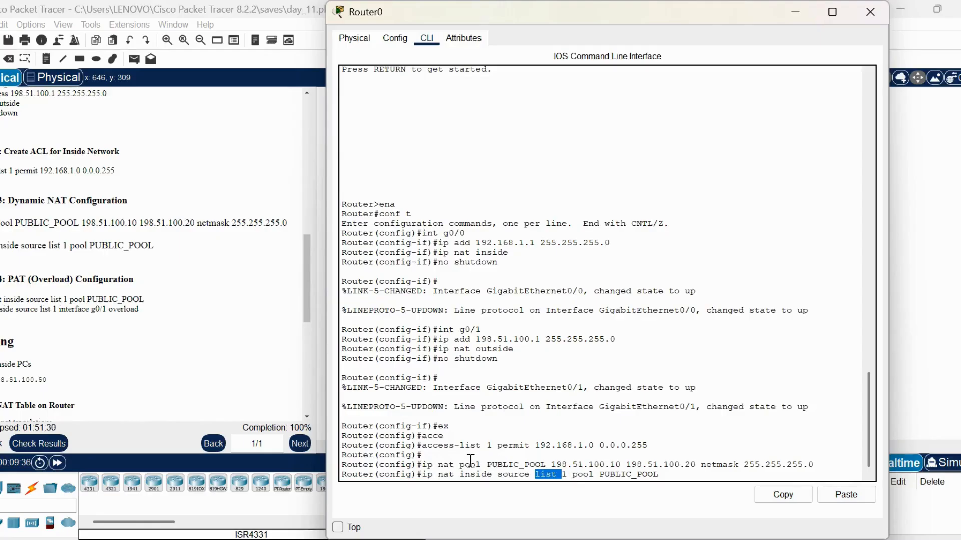
{"action": "left_click_drag", "start_coordinate": [454, 446], "coordinate": [649, 447]}
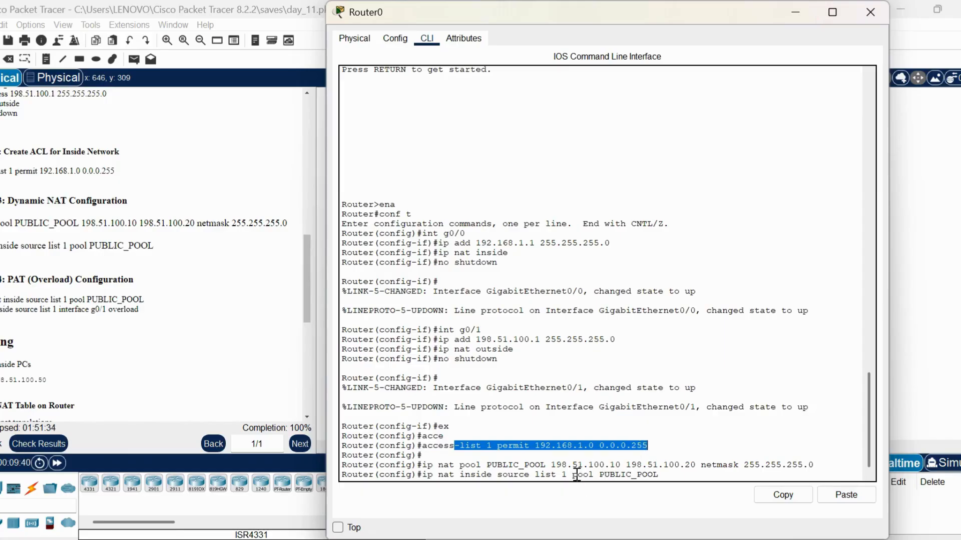
{"action": "left_click_drag", "start_coordinate": [599, 474], "coordinate": [667, 476]}
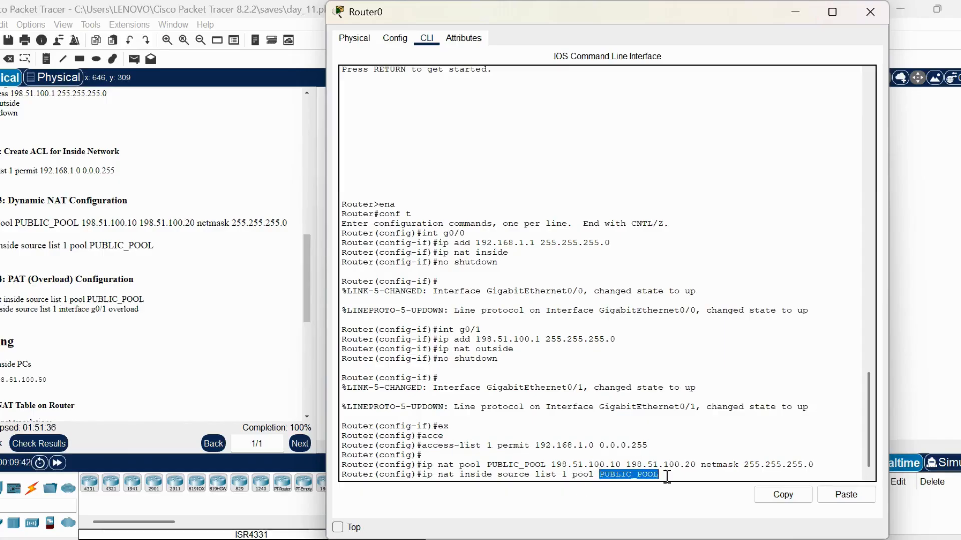
{"action": "left_click_drag", "start_coordinate": [546, 465], "coordinate": [697, 465]}
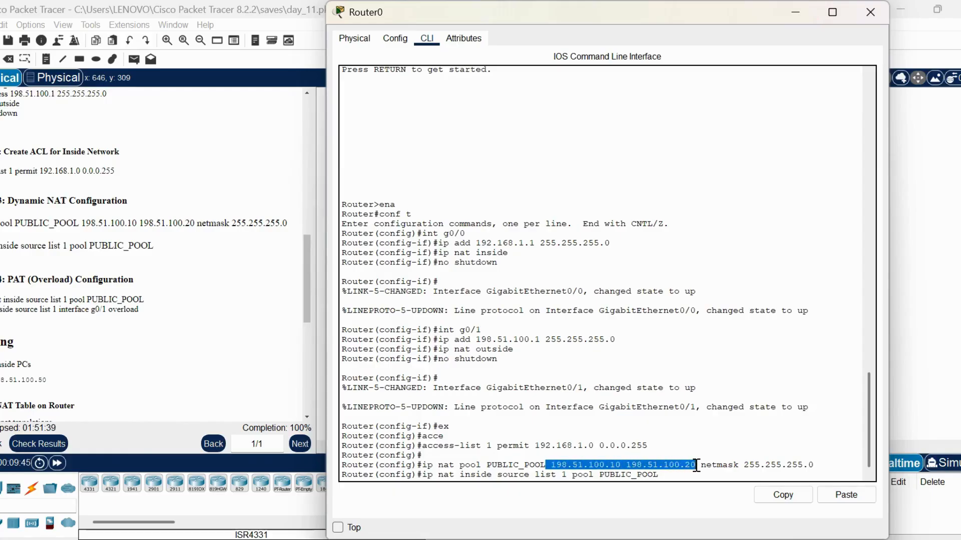
{"action": "left_click", "coordinate": [667, 474]}
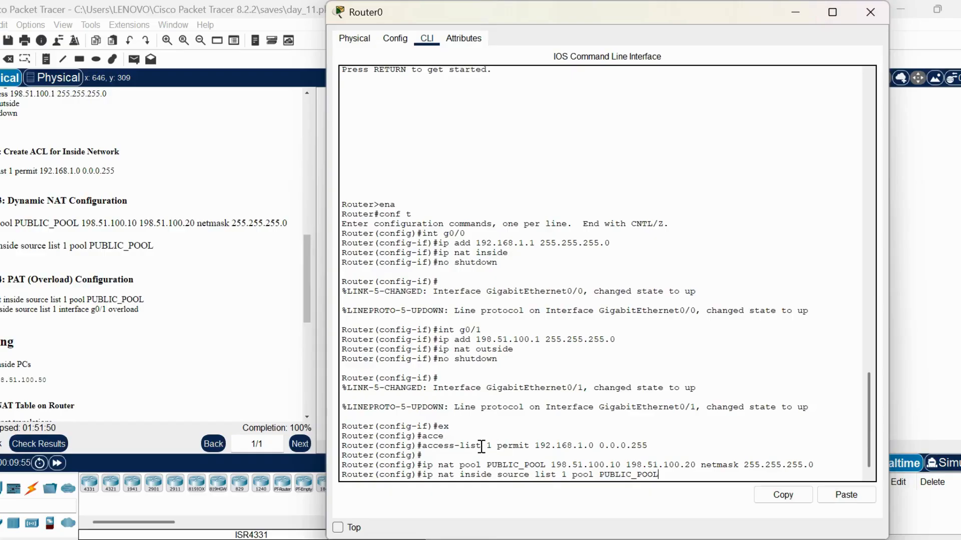
{"action": "left_click_drag", "start_coordinate": [481, 448], "coordinate": [600, 452]}
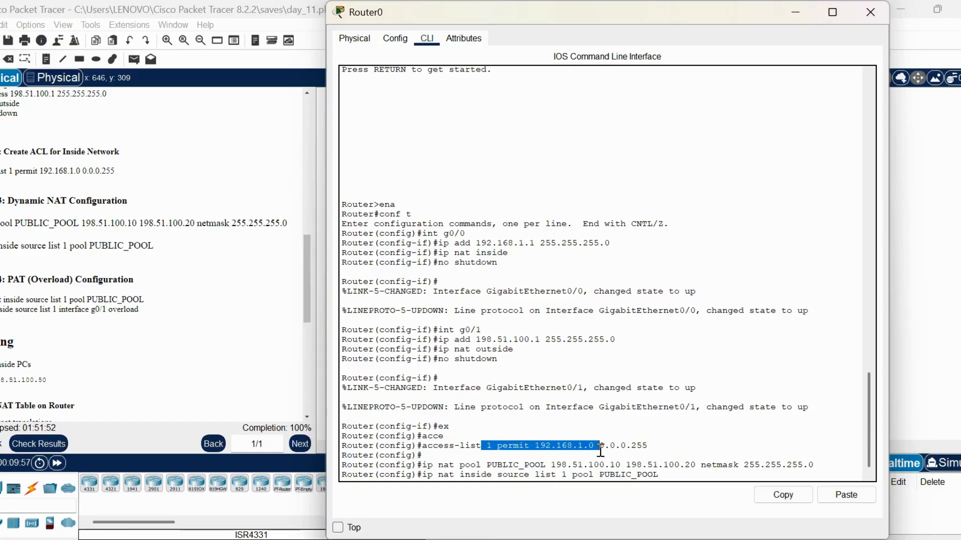
{"action": "left_click", "coordinate": [608, 441]}
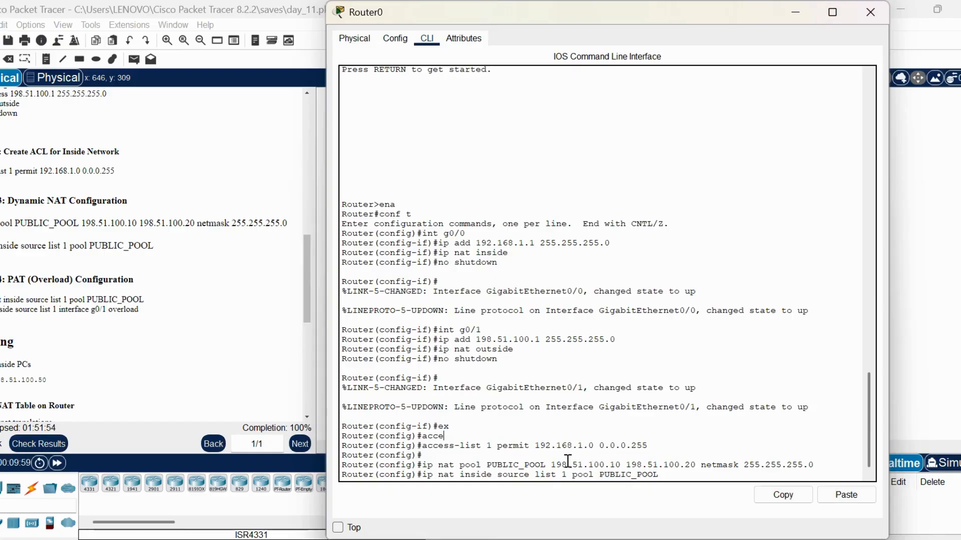
{"action": "left_click_drag", "start_coordinate": [568, 460], "coordinate": [685, 463]}
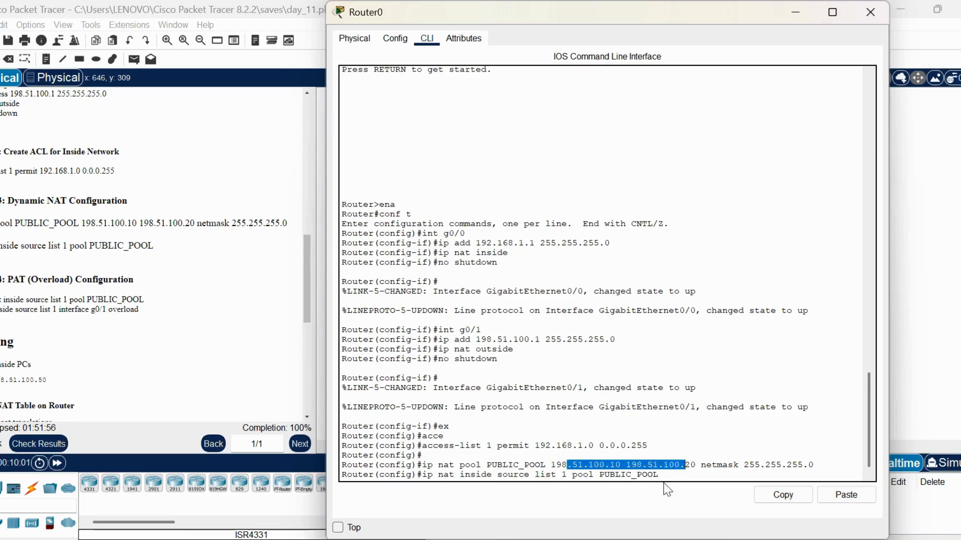
{"action": "left_click", "coordinate": [664, 474]}
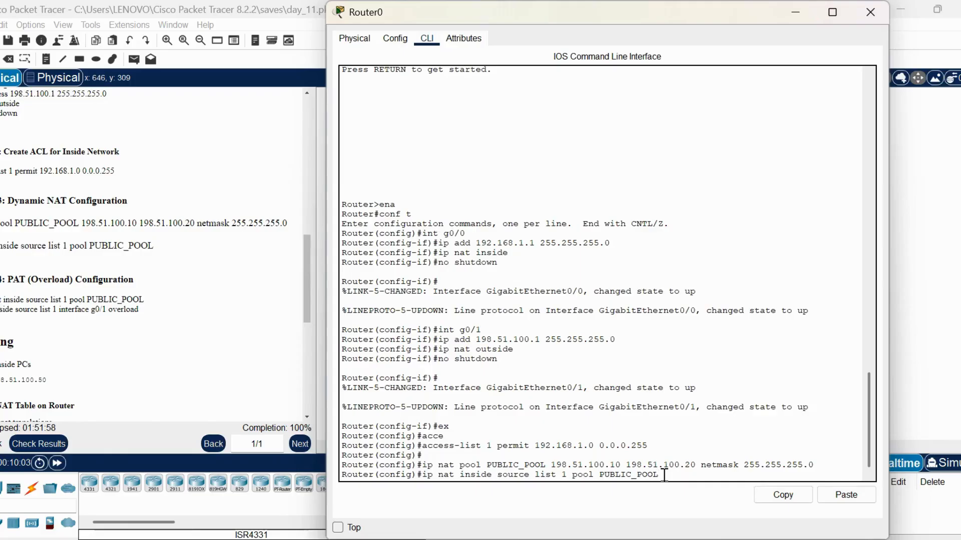
Submit the inside source NAT rule and minimize the router window to return to the topology
{"action": "key", "text": "Return"}
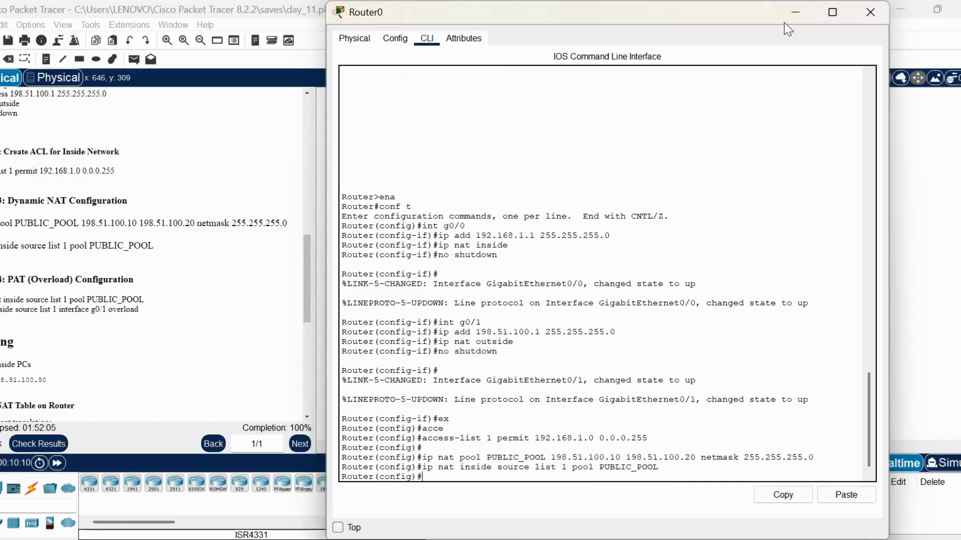
{"action": "left_click", "coordinate": [793, 12]}
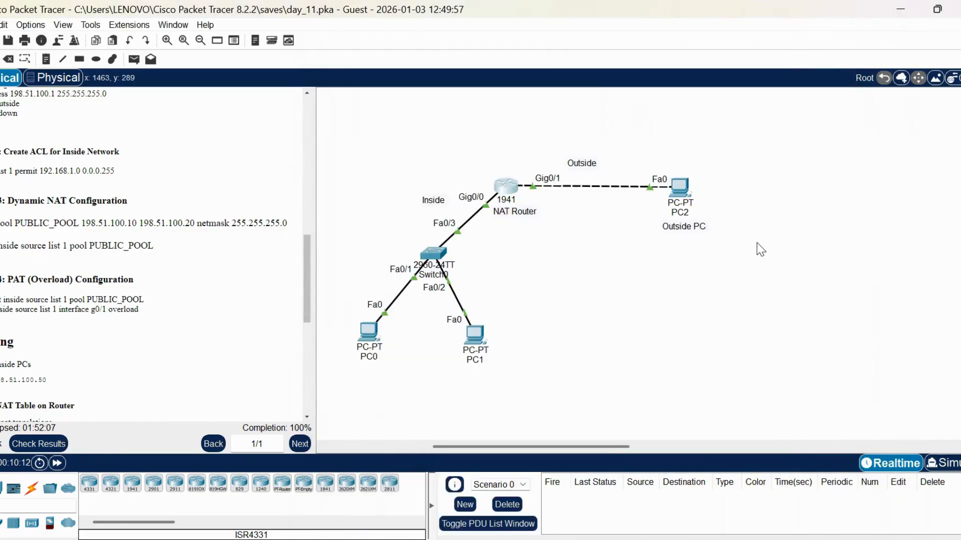
{"action": "left_click", "coordinate": [370, 334]}
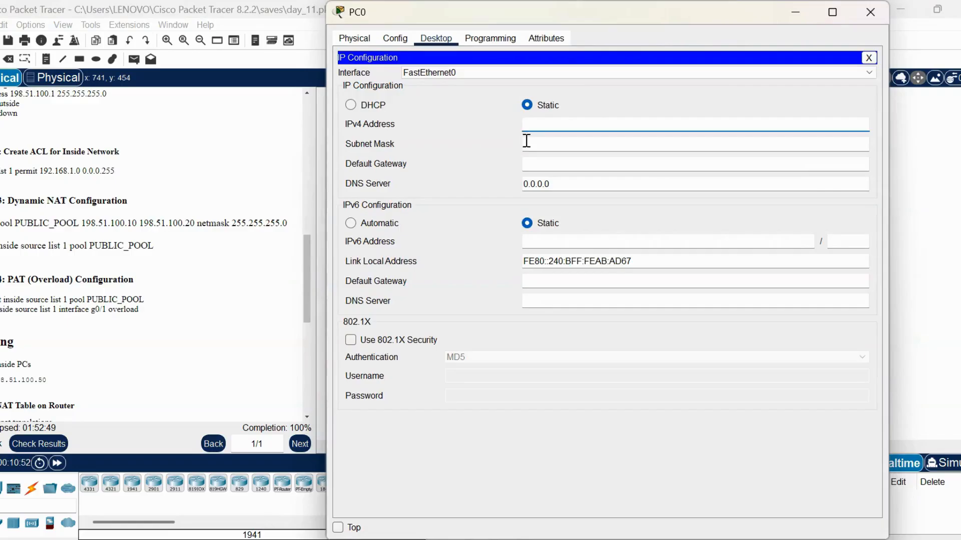
{"action": "left_click", "coordinate": [870, 58]}
{"action": "left_click", "coordinate": [871, 12]}
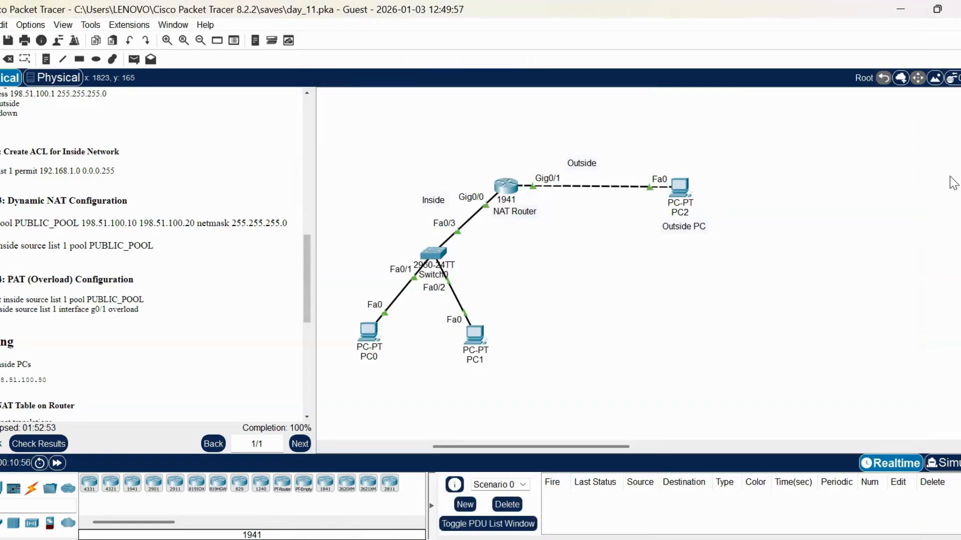
Give PC0 the static IPv4 address 192.168.1.10 with subnet mask 255.255.255.0 and default gateway 192.168.1.1
{"action": "left_click", "coordinate": [373, 334]}
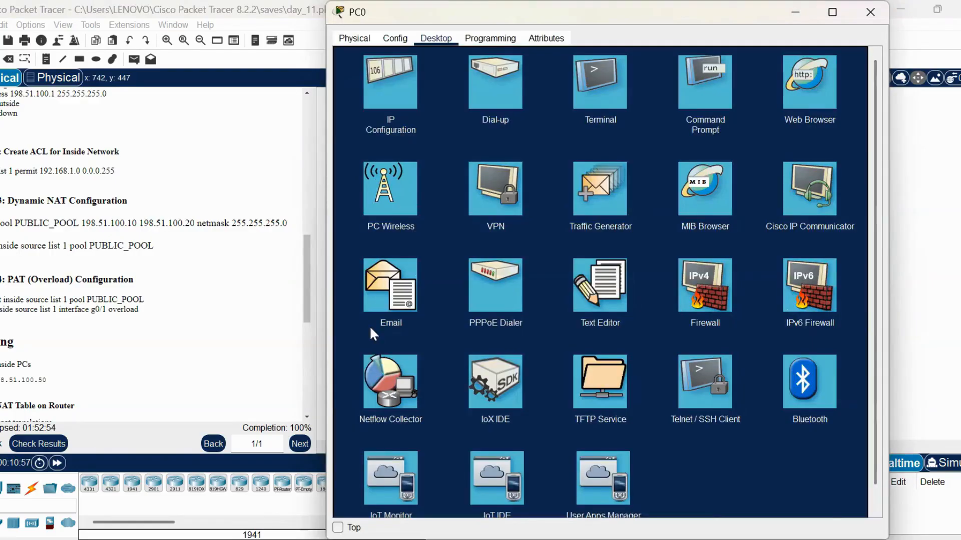
{"action": "left_click", "coordinate": [413, 82]}
{"action": "left_click", "coordinate": [547, 124]}
{"action": "type", "text": "192"}
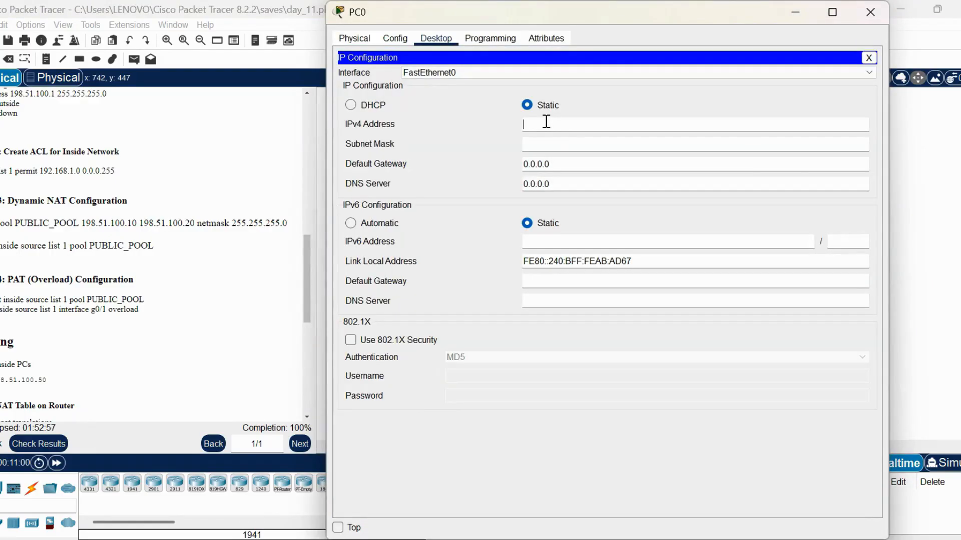
{"action": "type", "text": ".168.1.10"}
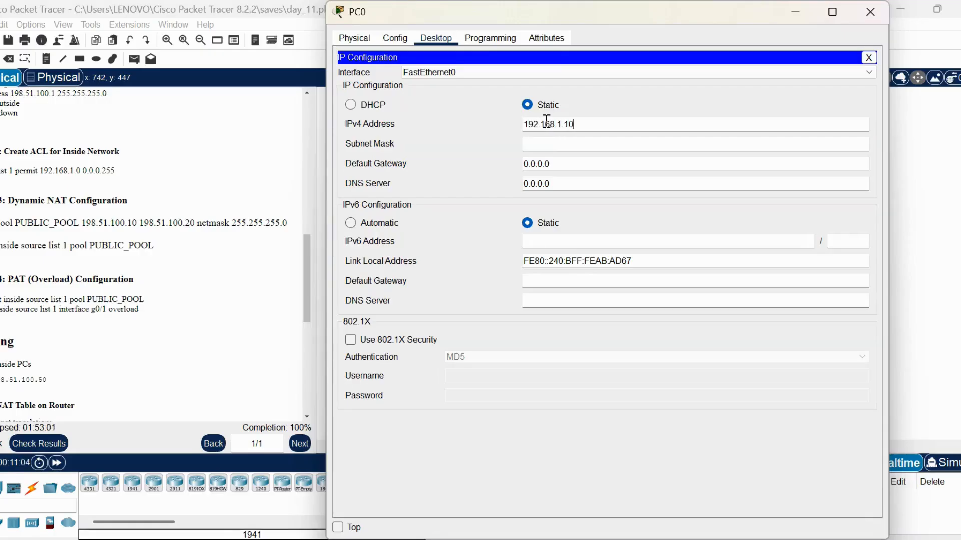
{"action": "key", "text": "Tab"}
{"action": "key", "text": "Tab"}
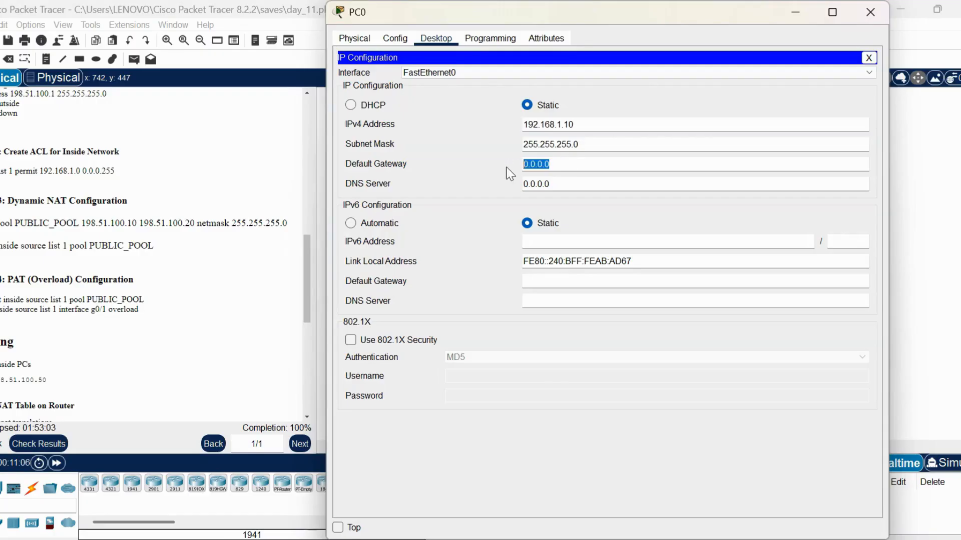
{"action": "key", "text": "BackSpace"}
{"action": "type", "text": "192.1"}
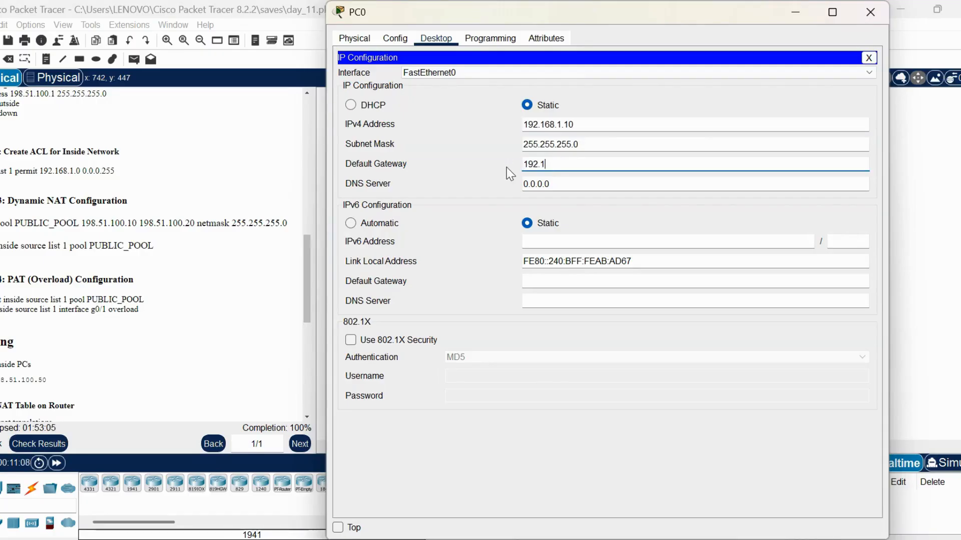
{"action": "type", "text": "68.1.1"}
{"action": "left_click", "coordinate": [912, 189]}
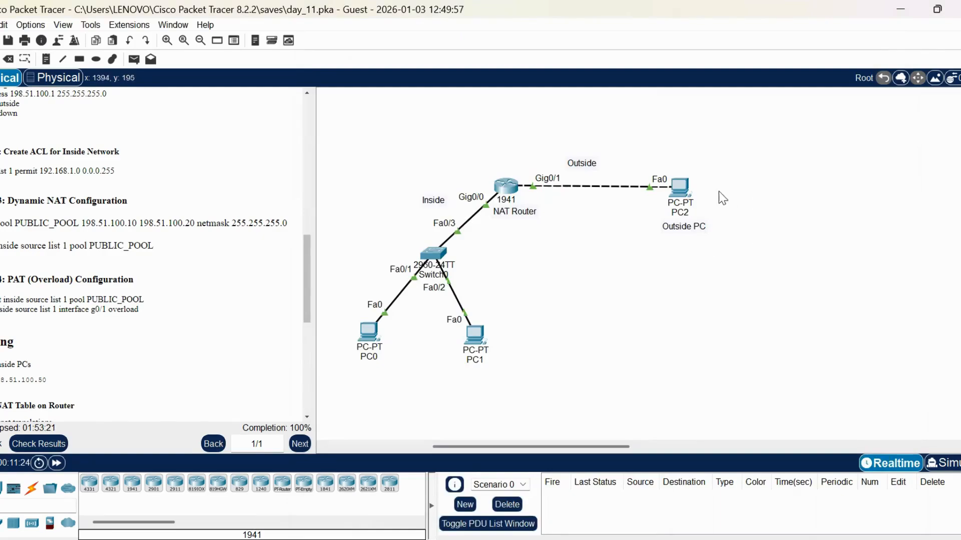
Give PC2, the outside PC, the static IPv4 address 198.51.100.50 with subnet mask 255.255.255.0 and default gateway 198.51.100.1
{"action": "left_click", "coordinate": [685, 190]}
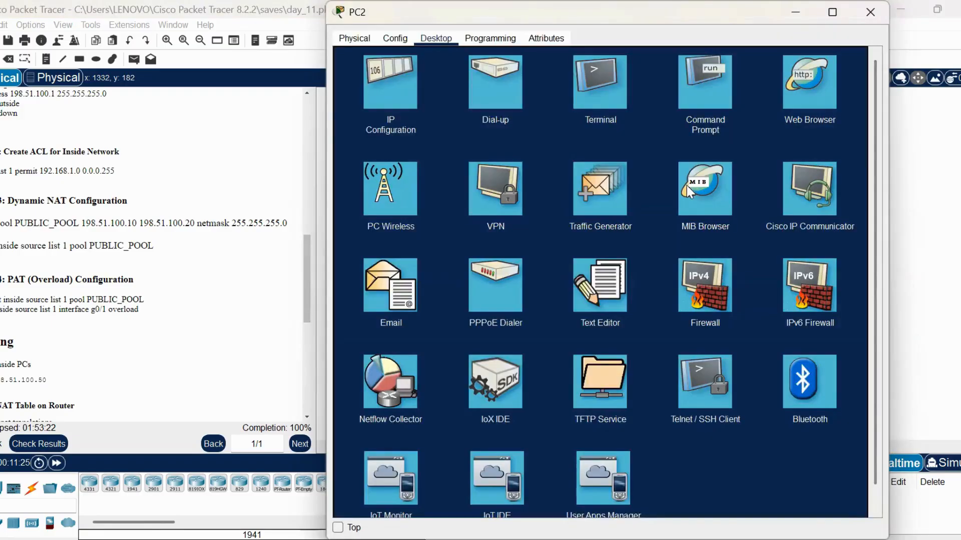
{"action": "left_click", "coordinate": [400, 91]}
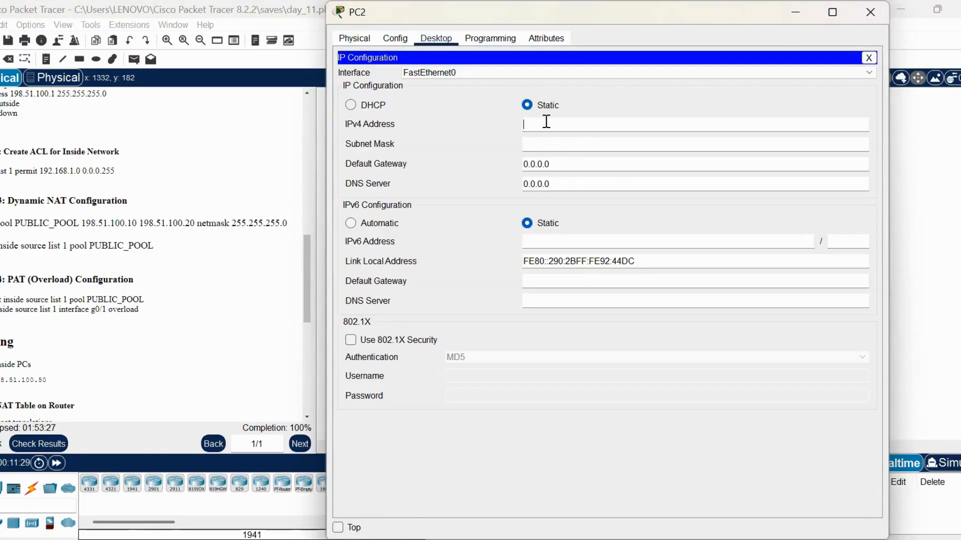
{"action": "type", "text": "198.51.100.50"}
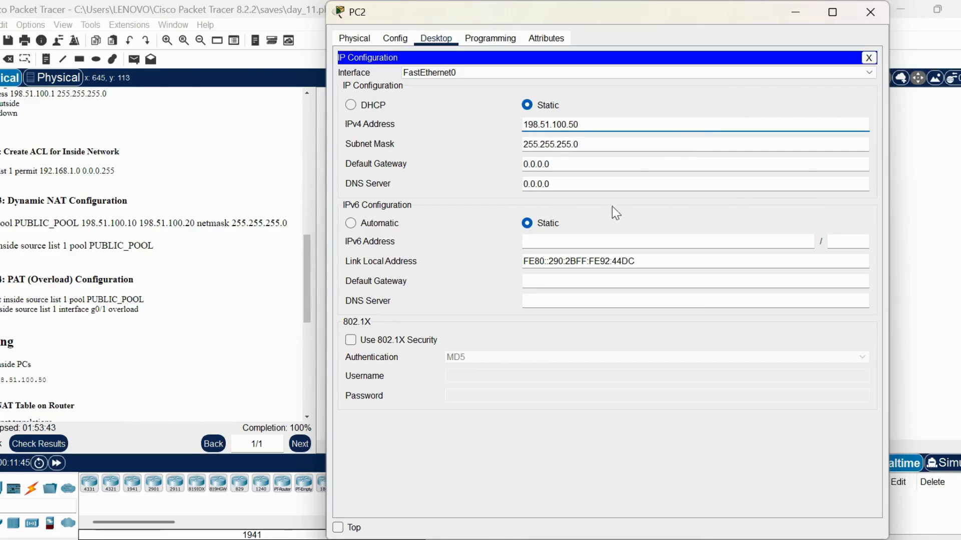
{"action": "left_click", "coordinate": [553, 165]}
{"action": "left_click_drag", "start_coordinate": [553, 165], "coordinate": [507, 169]}
{"action": "key", "text": "BackSpace"}
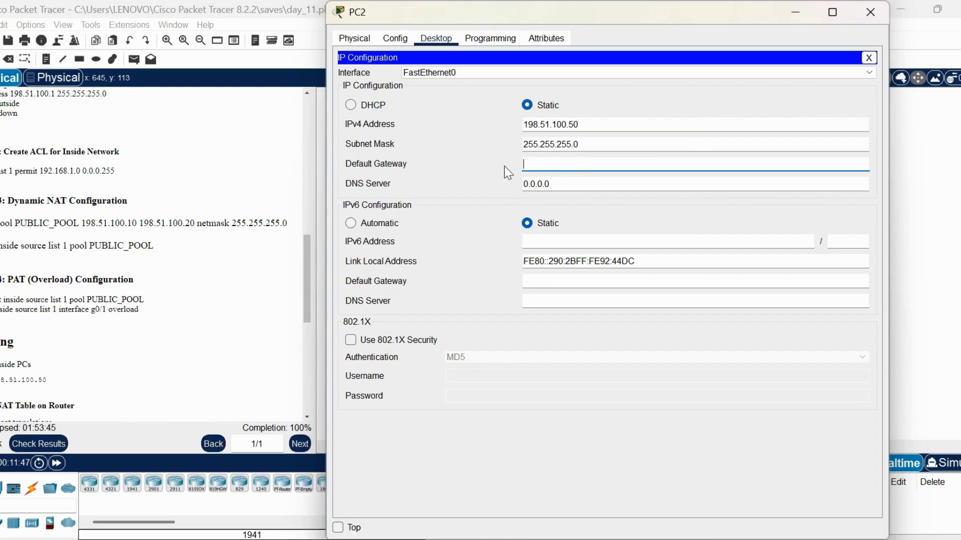
{"action": "type", "text": "198.51.100.1"}
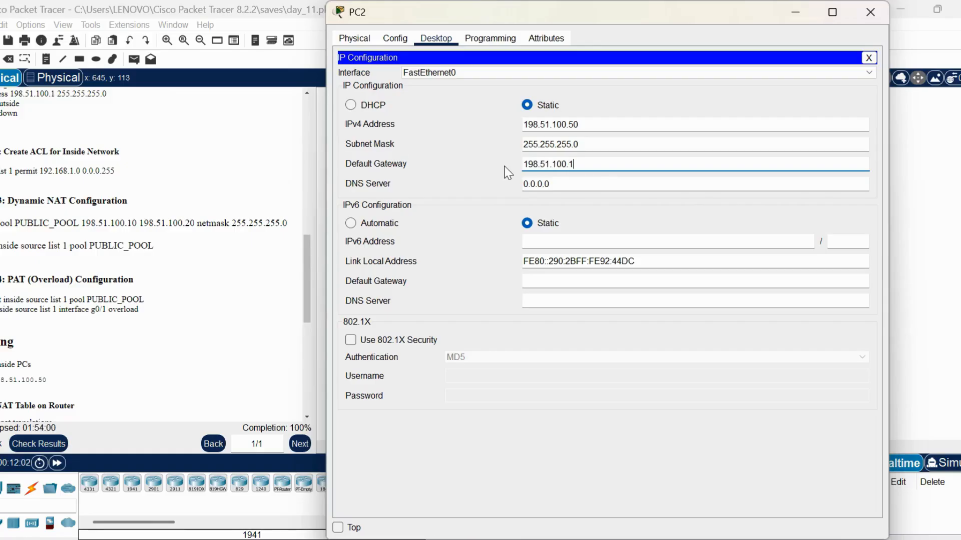
{"action": "left_click", "coordinate": [945, 161]}
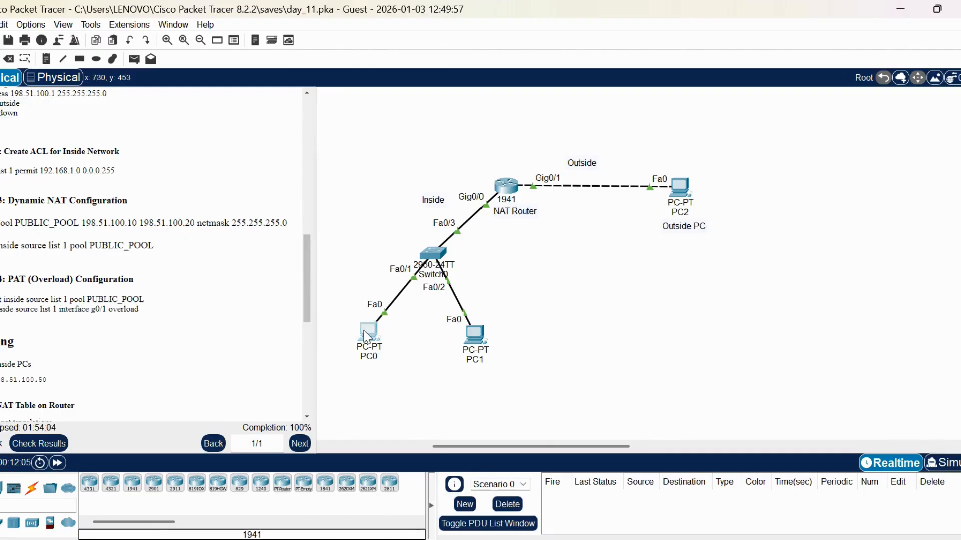
Ping 198.51.100.50 from PC0's command prompt, and shrink and move the PC0 window to uncover the outside part of the topology
{"action": "left_click", "coordinate": [366, 332]}
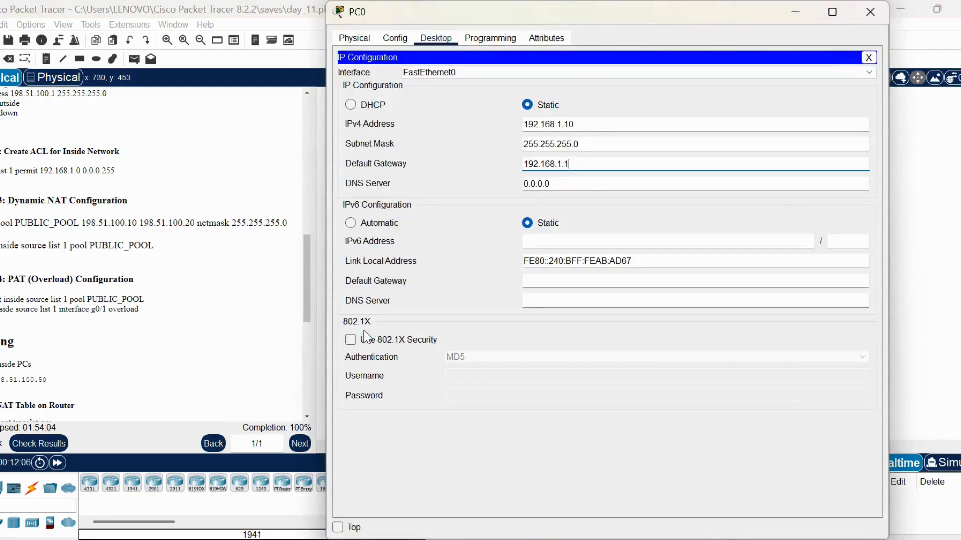
{"action": "left_click", "coordinate": [869, 59]}
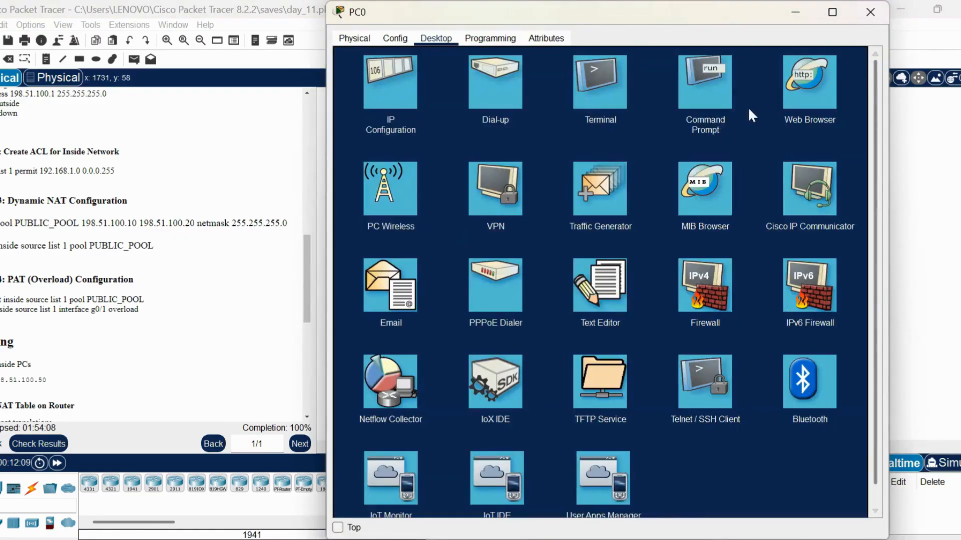
{"action": "left_click", "coordinate": [719, 91]}
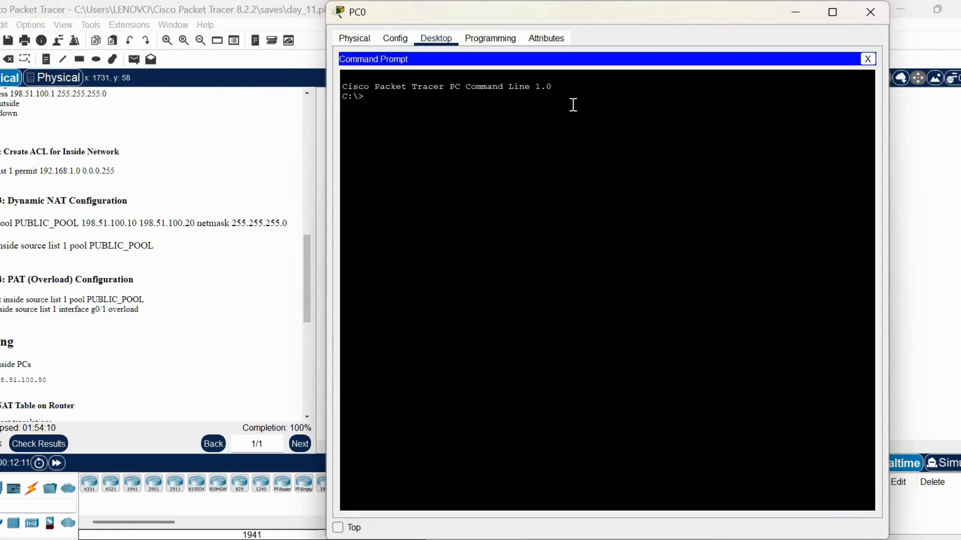
{"action": "type", "text": "ping 198.51.10"}
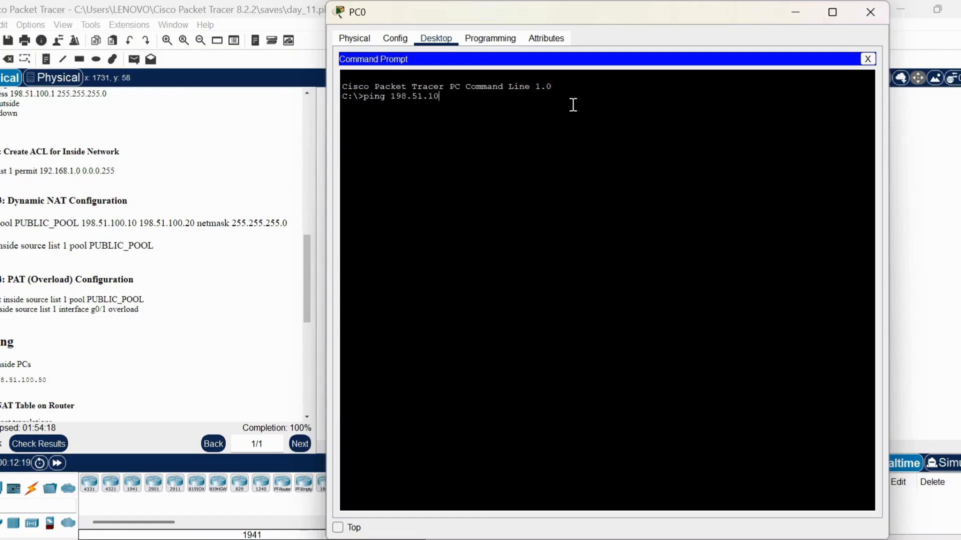
{"action": "type", "text": "0.50"}
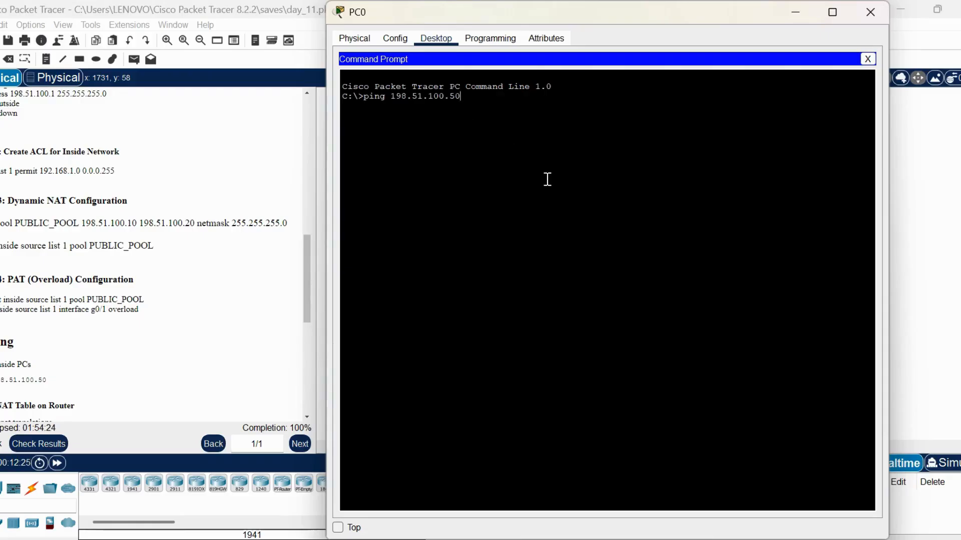
{"action": "key", "text": "Return"}
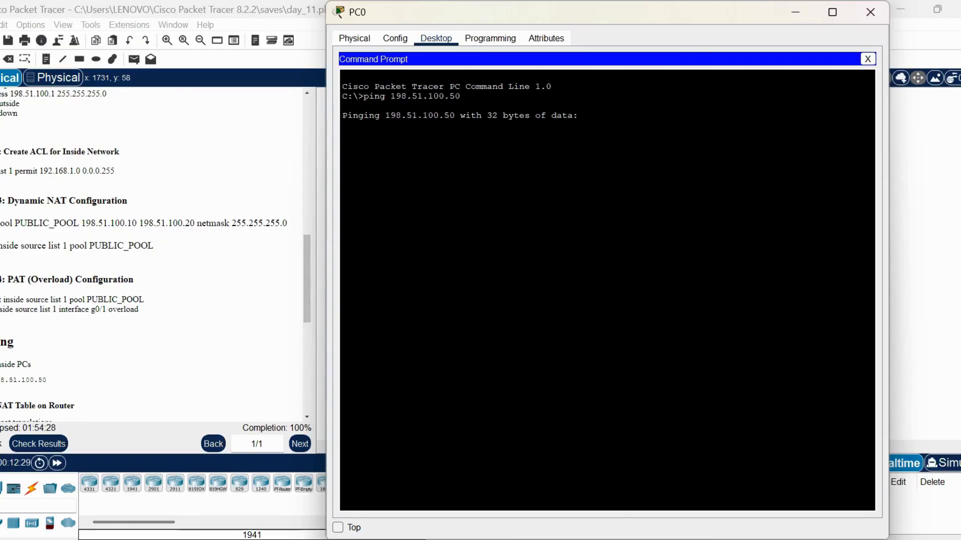
{"action": "left_click_drag", "start_coordinate": [675, 1], "coordinate": [674, 70]}
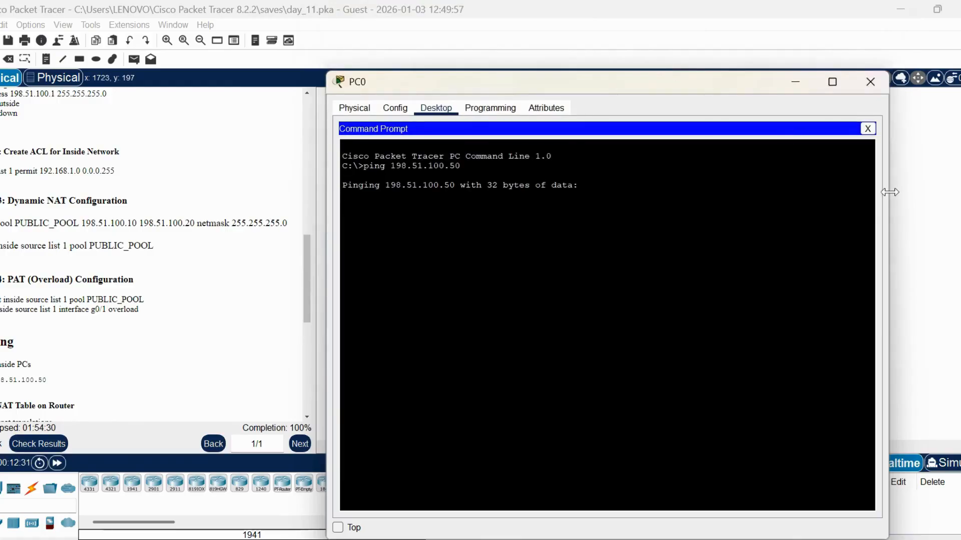
{"action": "left_click_drag", "start_coordinate": [889, 194], "coordinate": [804, 194]}
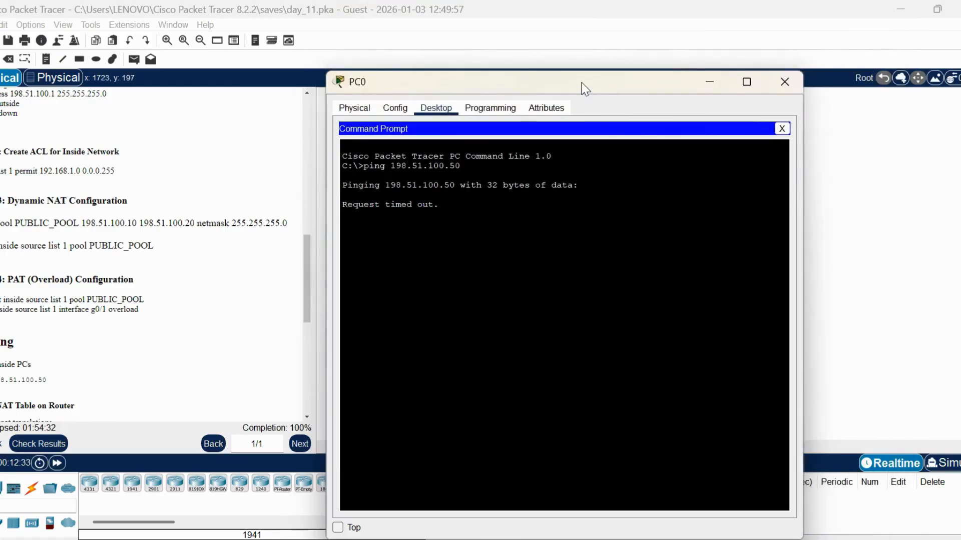
{"action": "left_click_drag", "start_coordinate": [582, 83], "coordinate": [346, 67]}
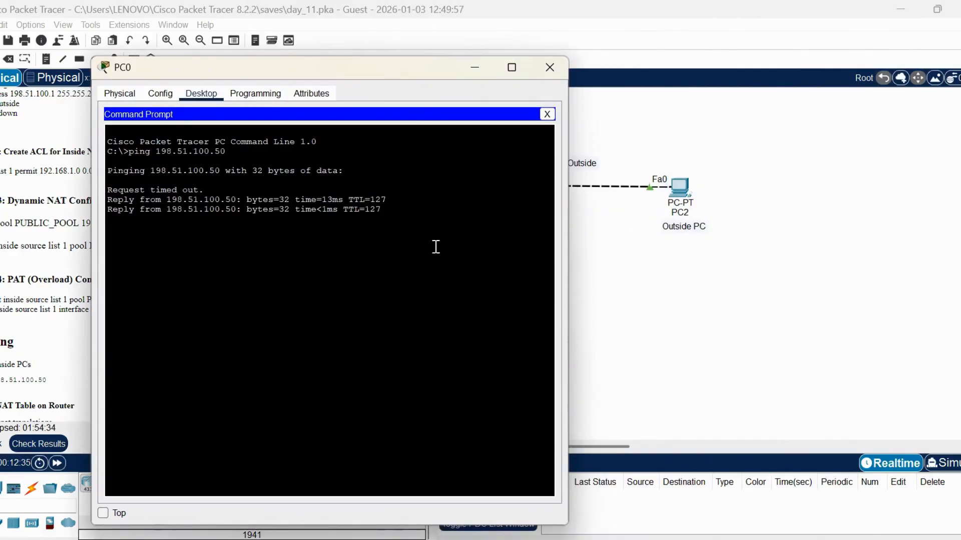
Switch the topology to Simulation mode and widen the simulation panel
{"action": "left_click", "coordinate": [946, 464]}
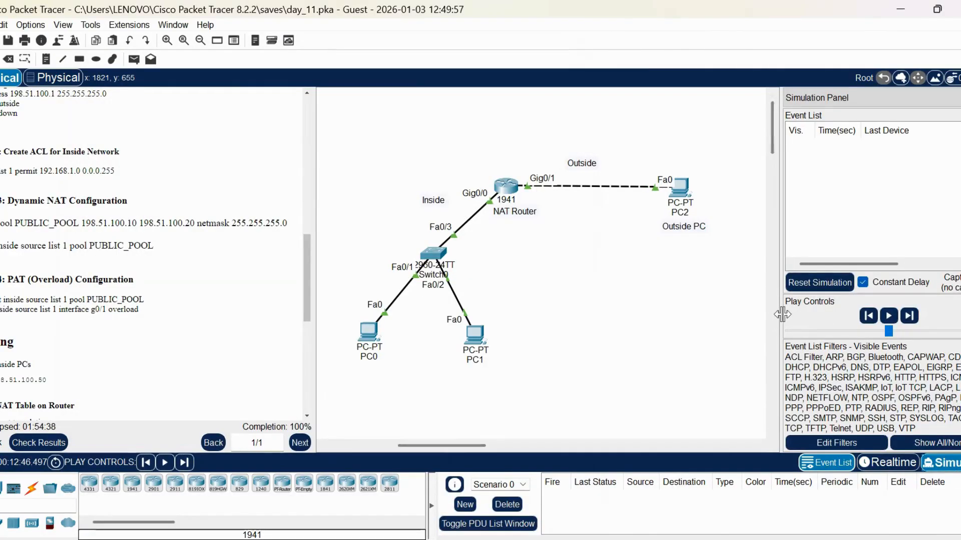
{"action": "left_click_drag", "start_coordinate": [780, 314], "coordinate": [695, 313]}
{"action": "left_click", "coordinate": [841, 336]}
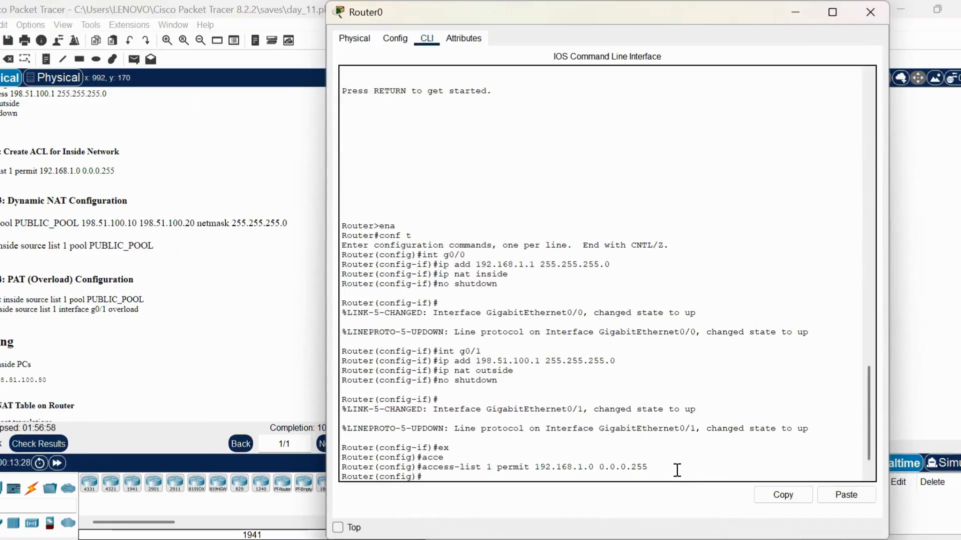
Exit the router's global configuration mode and console session, and enter privileged EXEC mode again
{"action": "type", "text": "ip nat pool PUBLIC_POOL 198.51.100.10 198.51.100.20 netmask 255.255.255.0 ip nat inside source list 1 pool PUBLIC_POOL"}
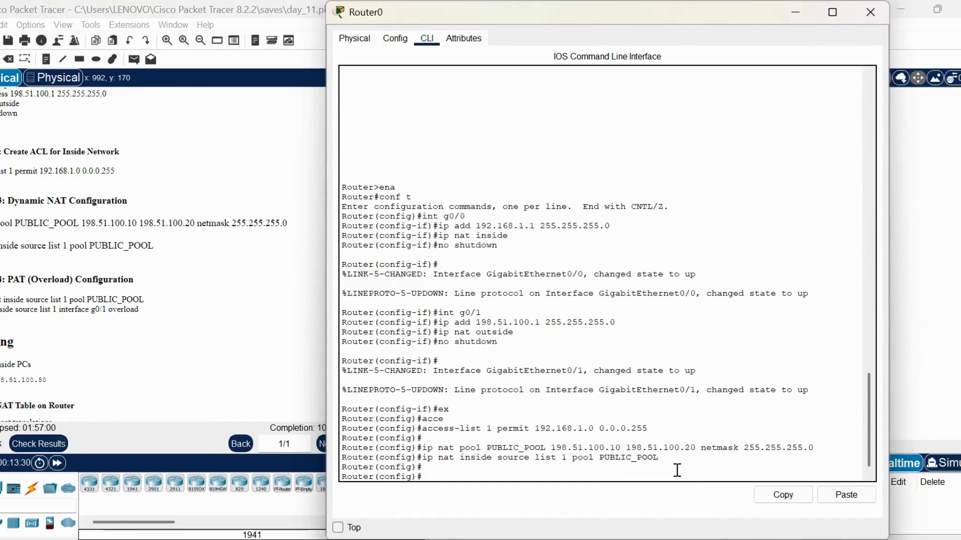
{"action": "key", "text": "Return"}
{"action": "type", "text": "e"}
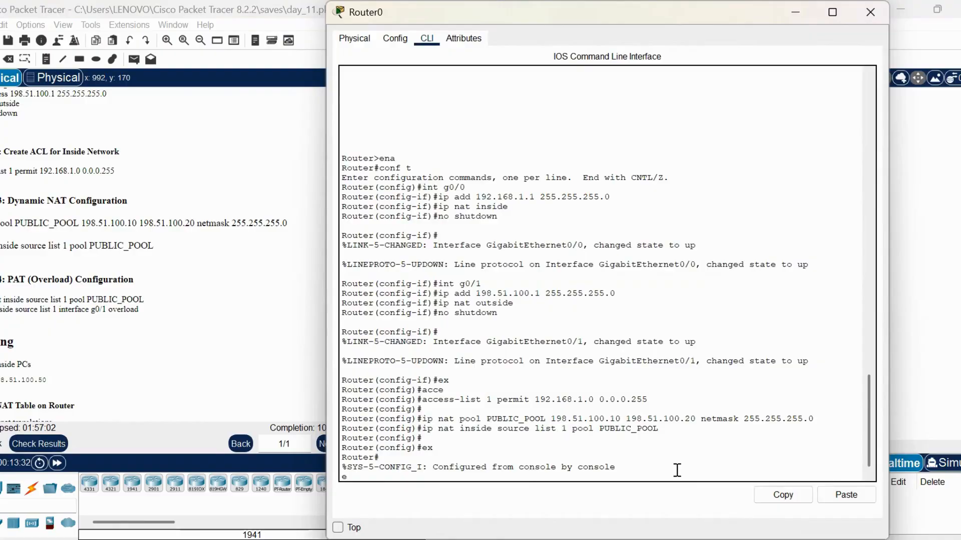
{"action": "type", "text": "x"}
{"action": "key", "text": "Return"}
{"action": "key", "text": "Return"}
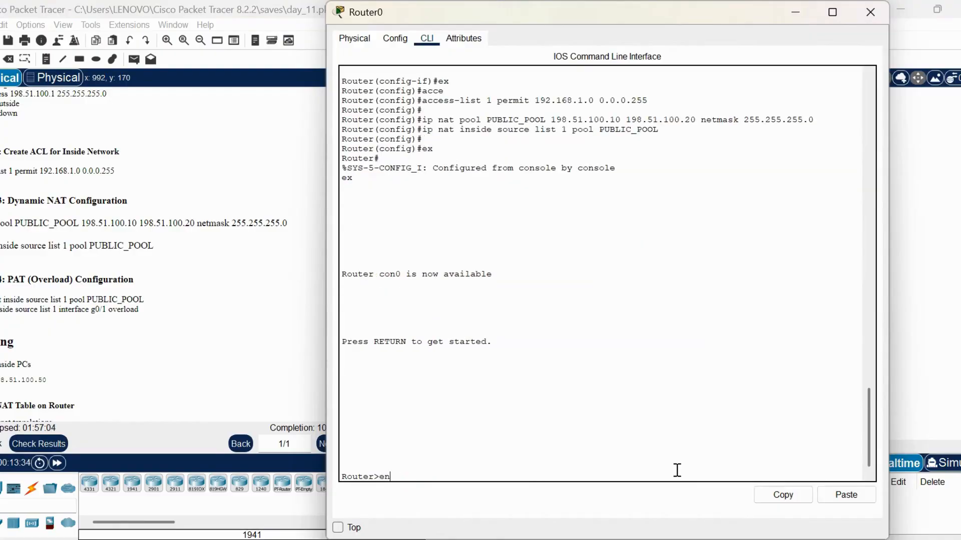
{"action": "type", "text": "en"}
{"action": "key", "text": "Return"}
Display the router's NAT table with show ip nat translations
{"action": "type", "text": "s"}
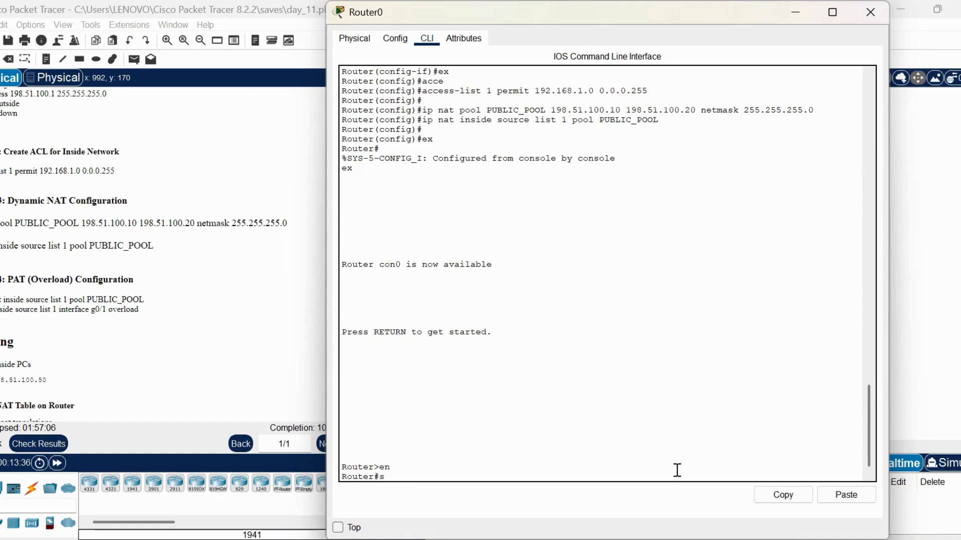
{"action": "type", "text": "how ip nat tran"}
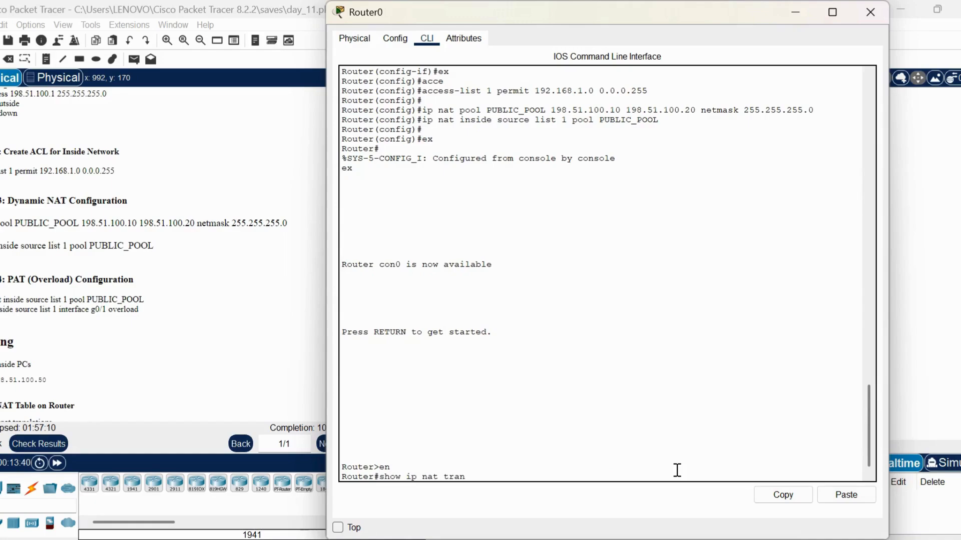
{"action": "type", "text": "slations"}
{"action": "key", "text": "Return"}
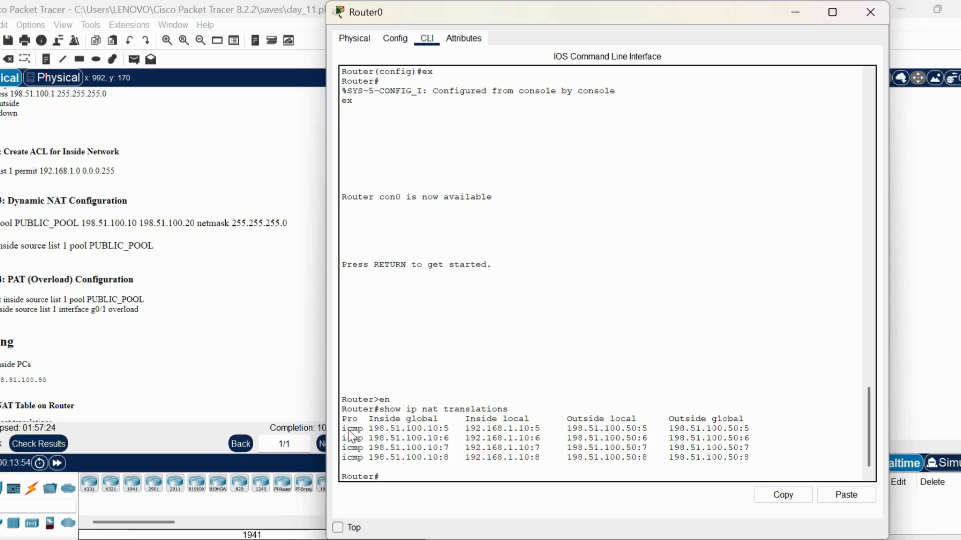
Examine the first translation entry, comparing its inside global address with its inside local address
{"action": "left_click_drag", "start_coordinate": [369, 420], "coordinate": [458, 421]}
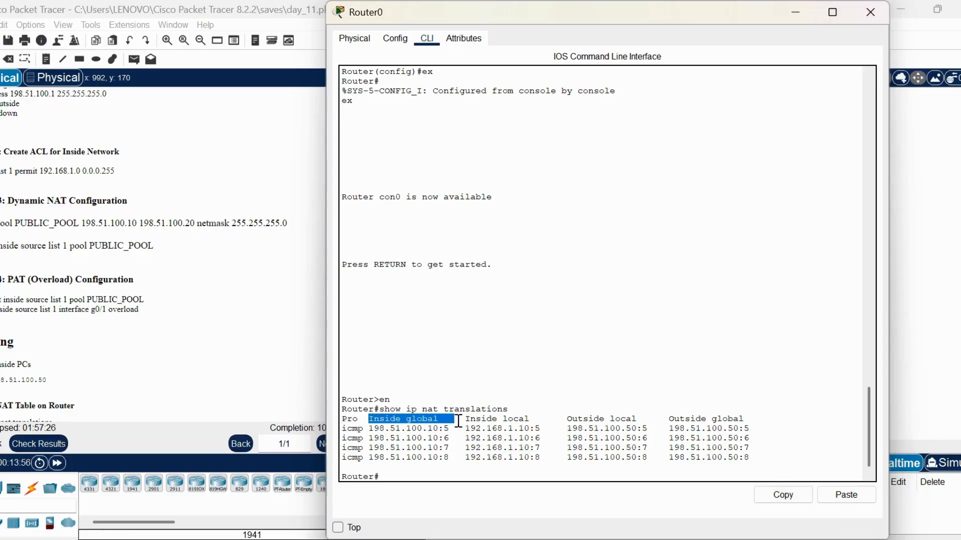
{"action": "left_click", "coordinate": [436, 446]}
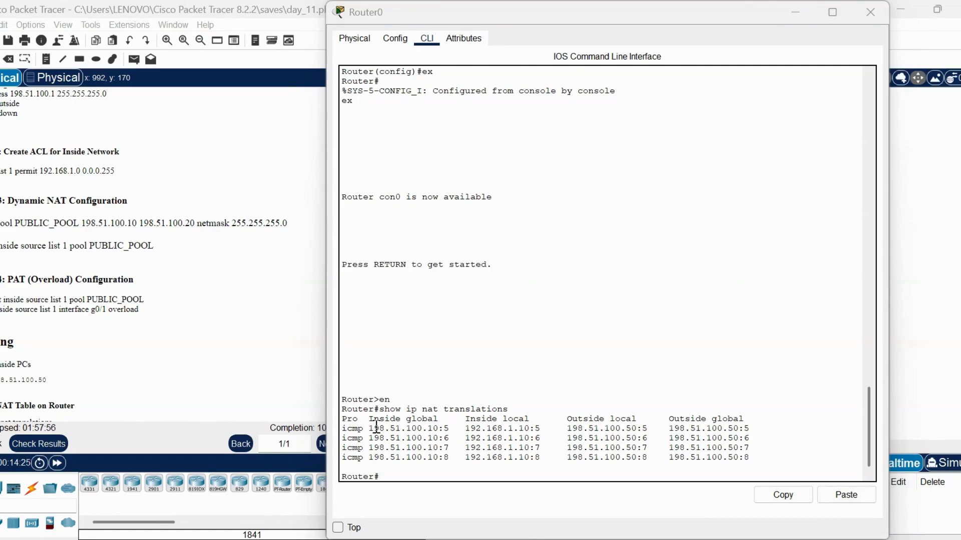
{"action": "left_click_drag", "start_coordinate": [377, 428], "coordinate": [441, 433]}
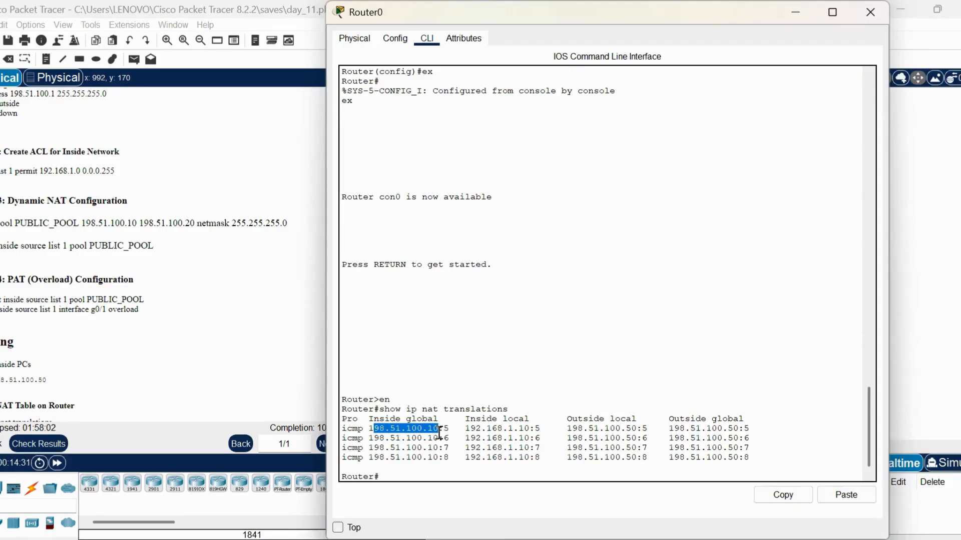
{"action": "left_click", "coordinate": [440, 431]}
{"action": "left_click_drag", "start_coordinate": [439, 431], "coordinate": [375, 434]}
{"action": "left_click", "coordinate": [502, 429]}
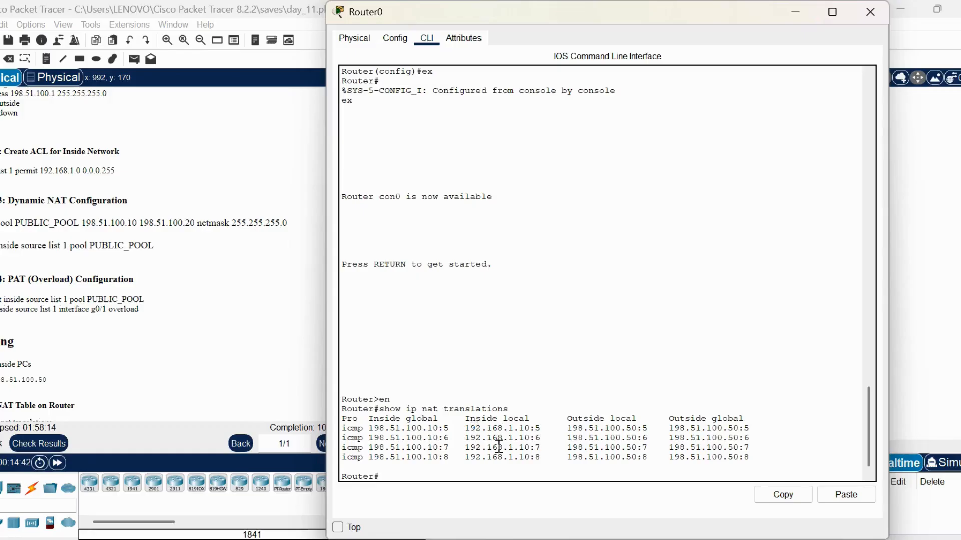
{"action": "left_click_drag", "start_coordinate": [464, 429], "coordinate": [532, 431]}
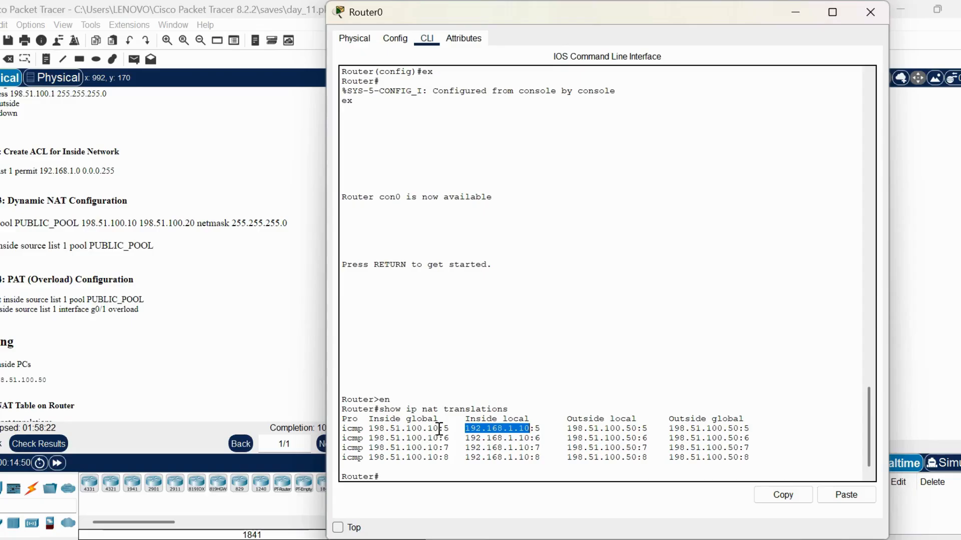
{"action": "left_click_drag", "start_coordinate": [439, 429], "coordinate": [379, 431]}
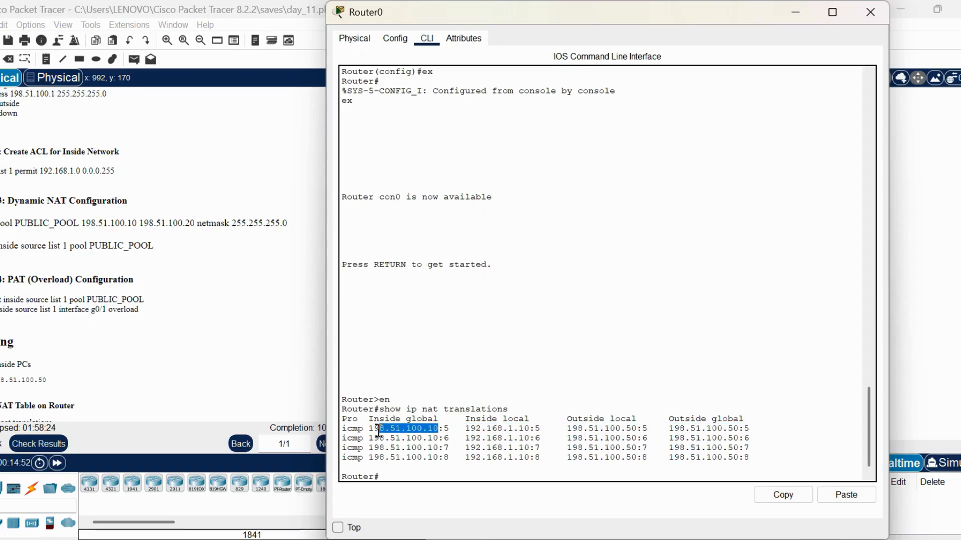